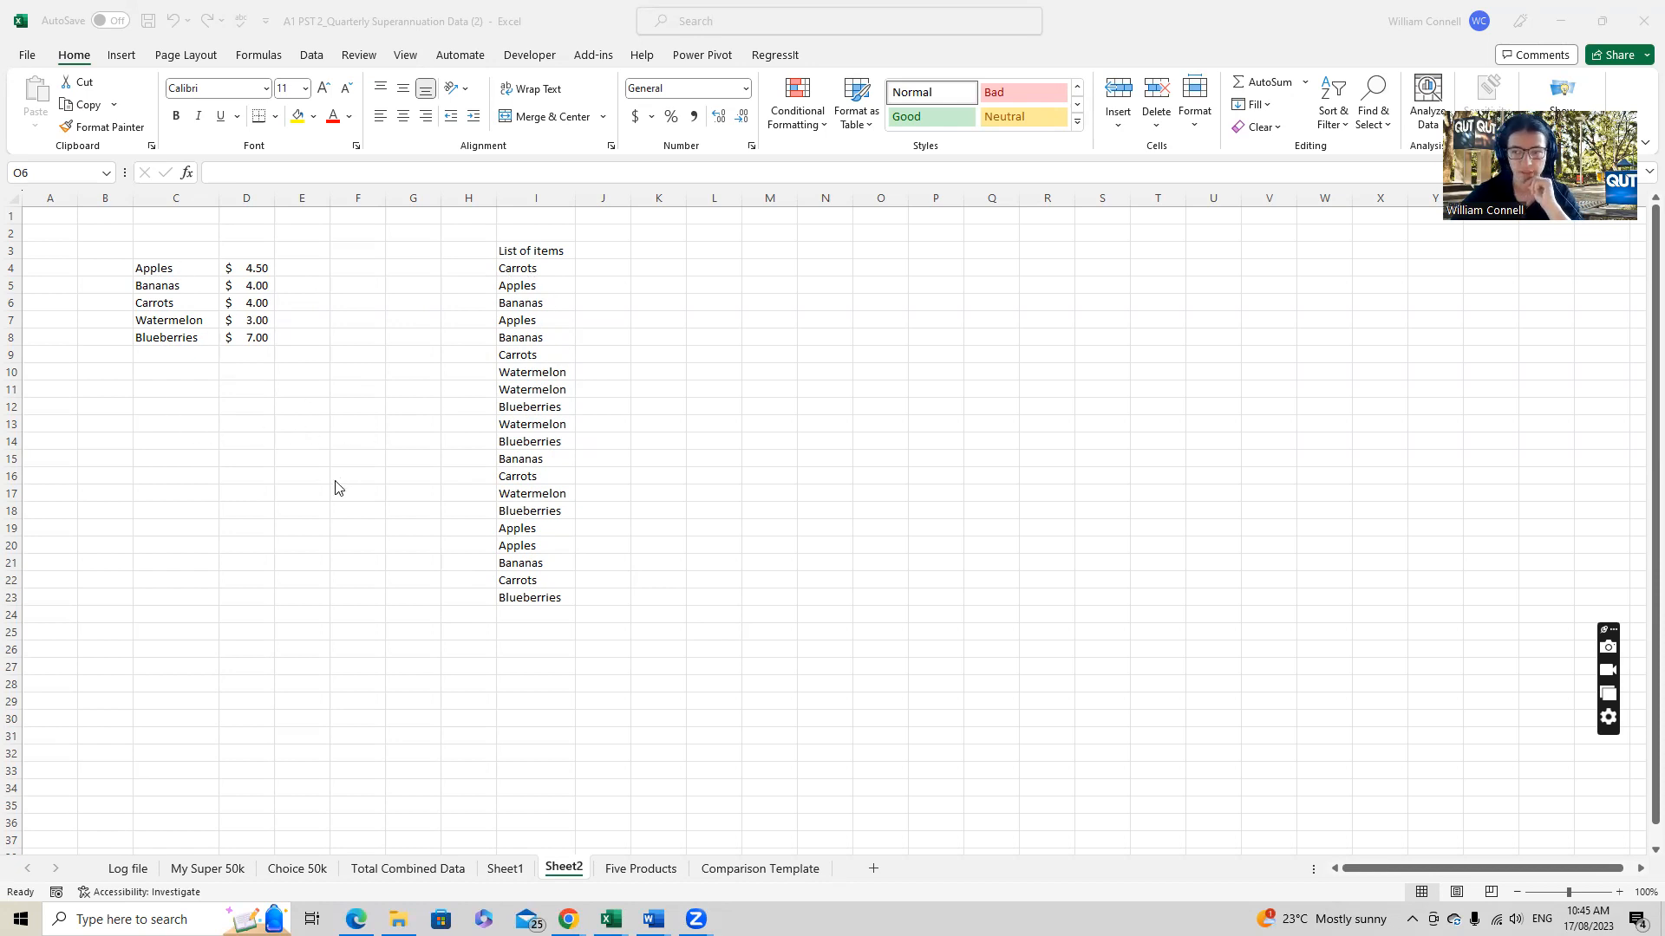
Step: Start an XLOOKUP formula in J4 with the first list item, I4, as the lookup value
{"action": "left_click", "coordinate": [588, 270]}
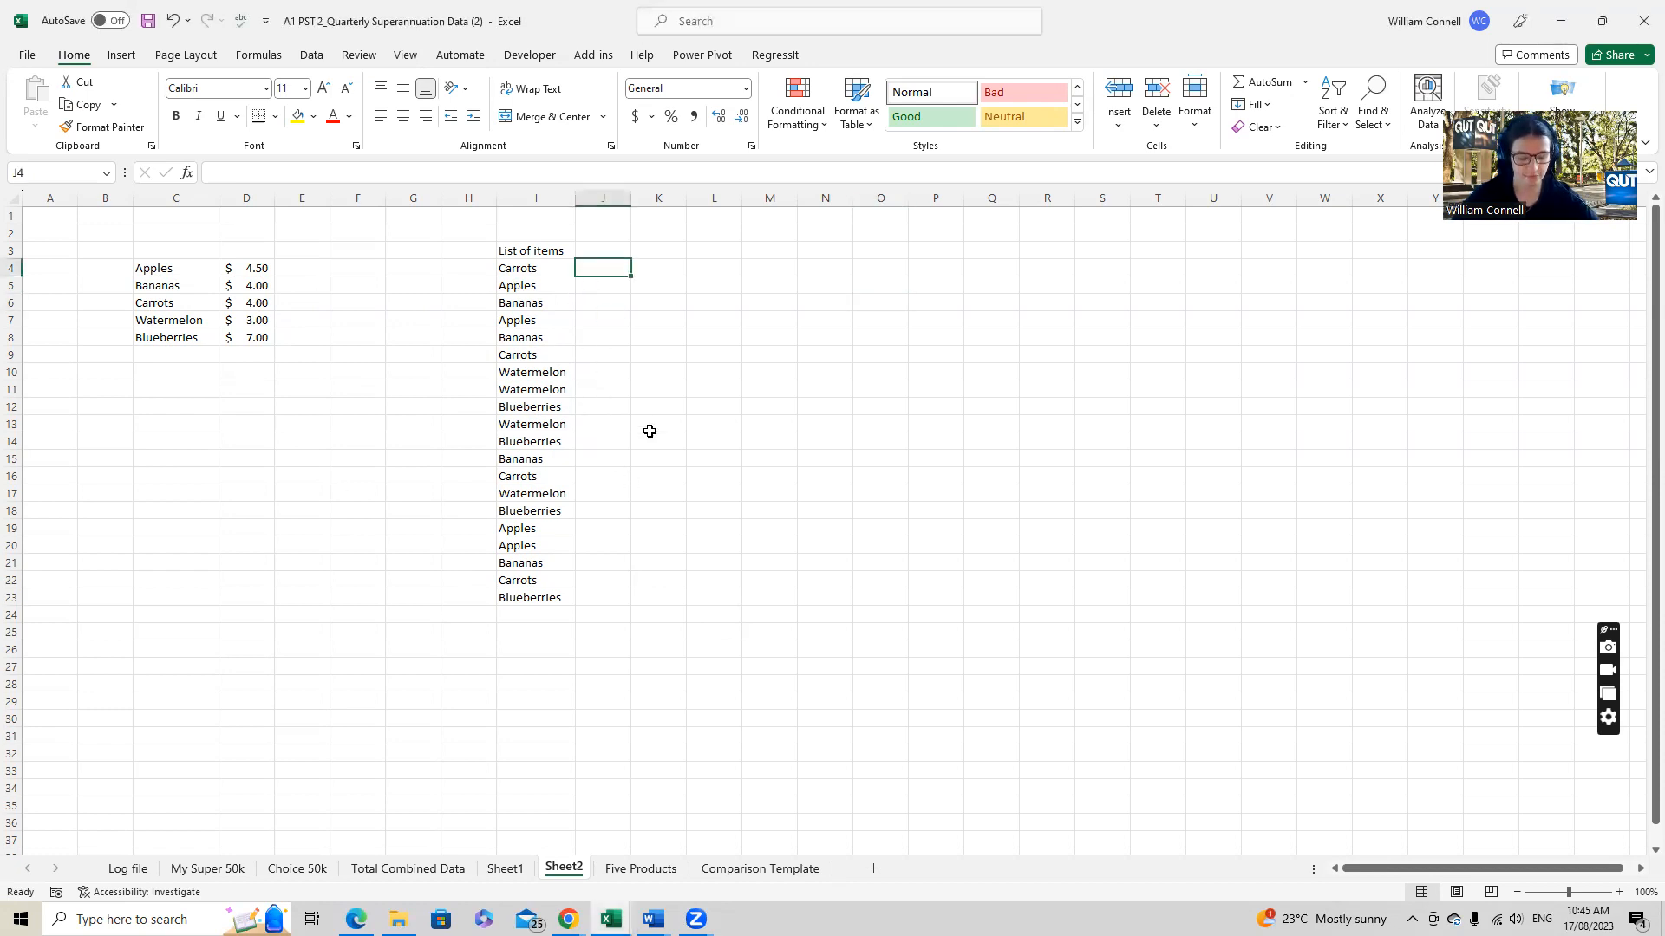
{"action": "type", "text": "="}
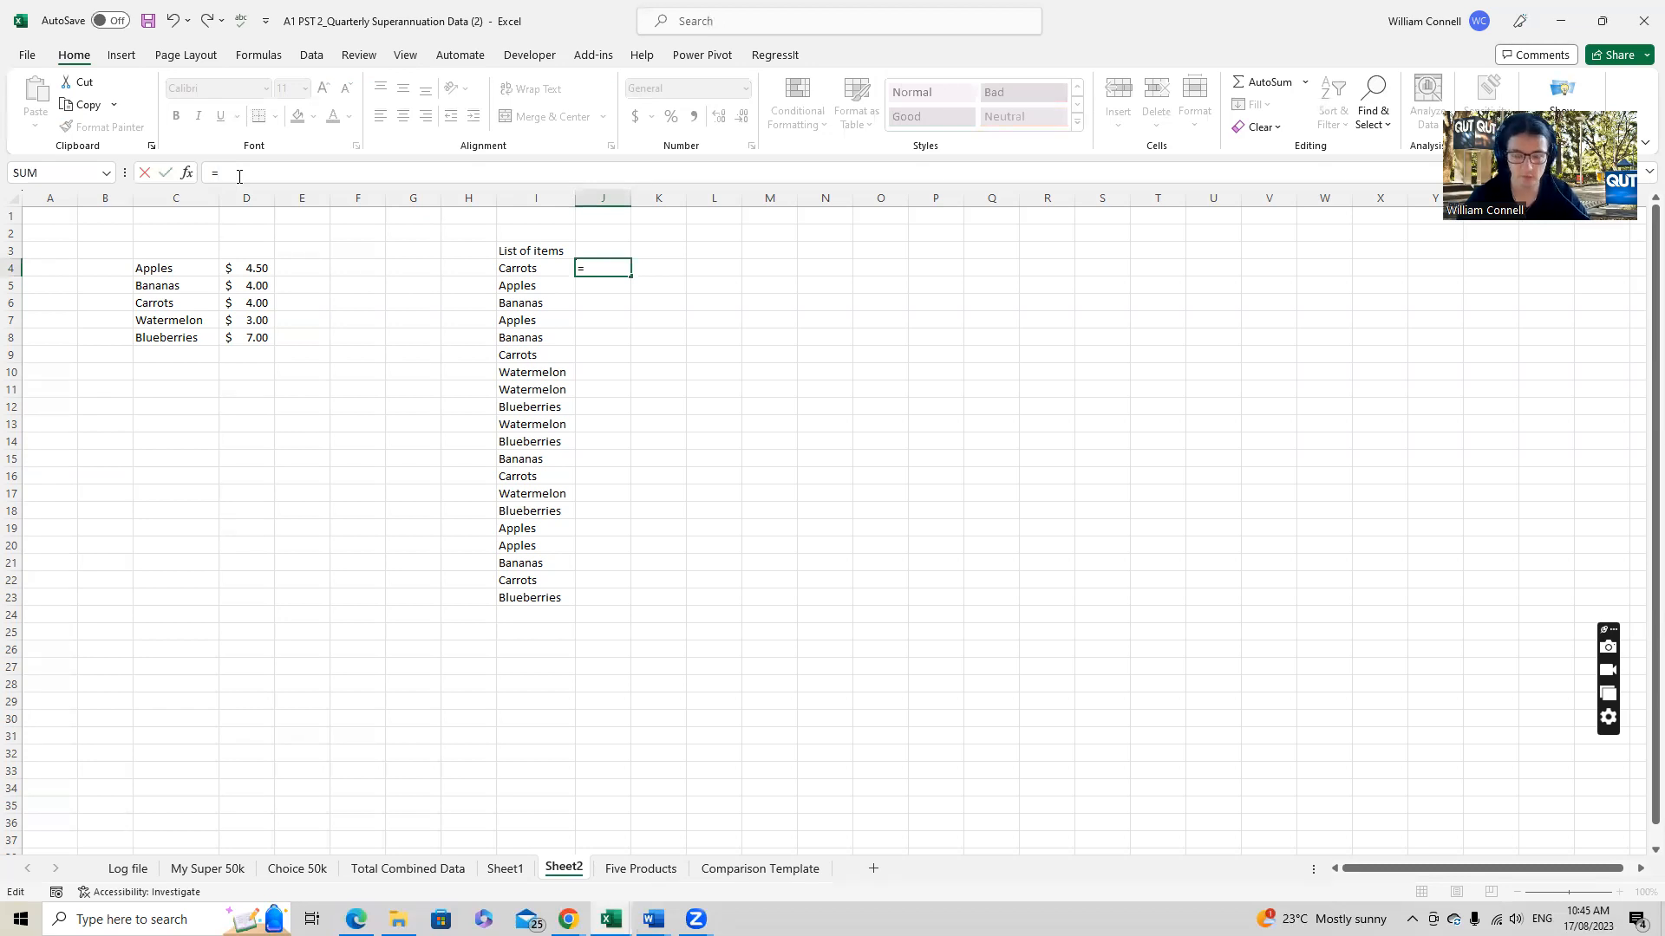
{"action": "type", "text": "xlook"}
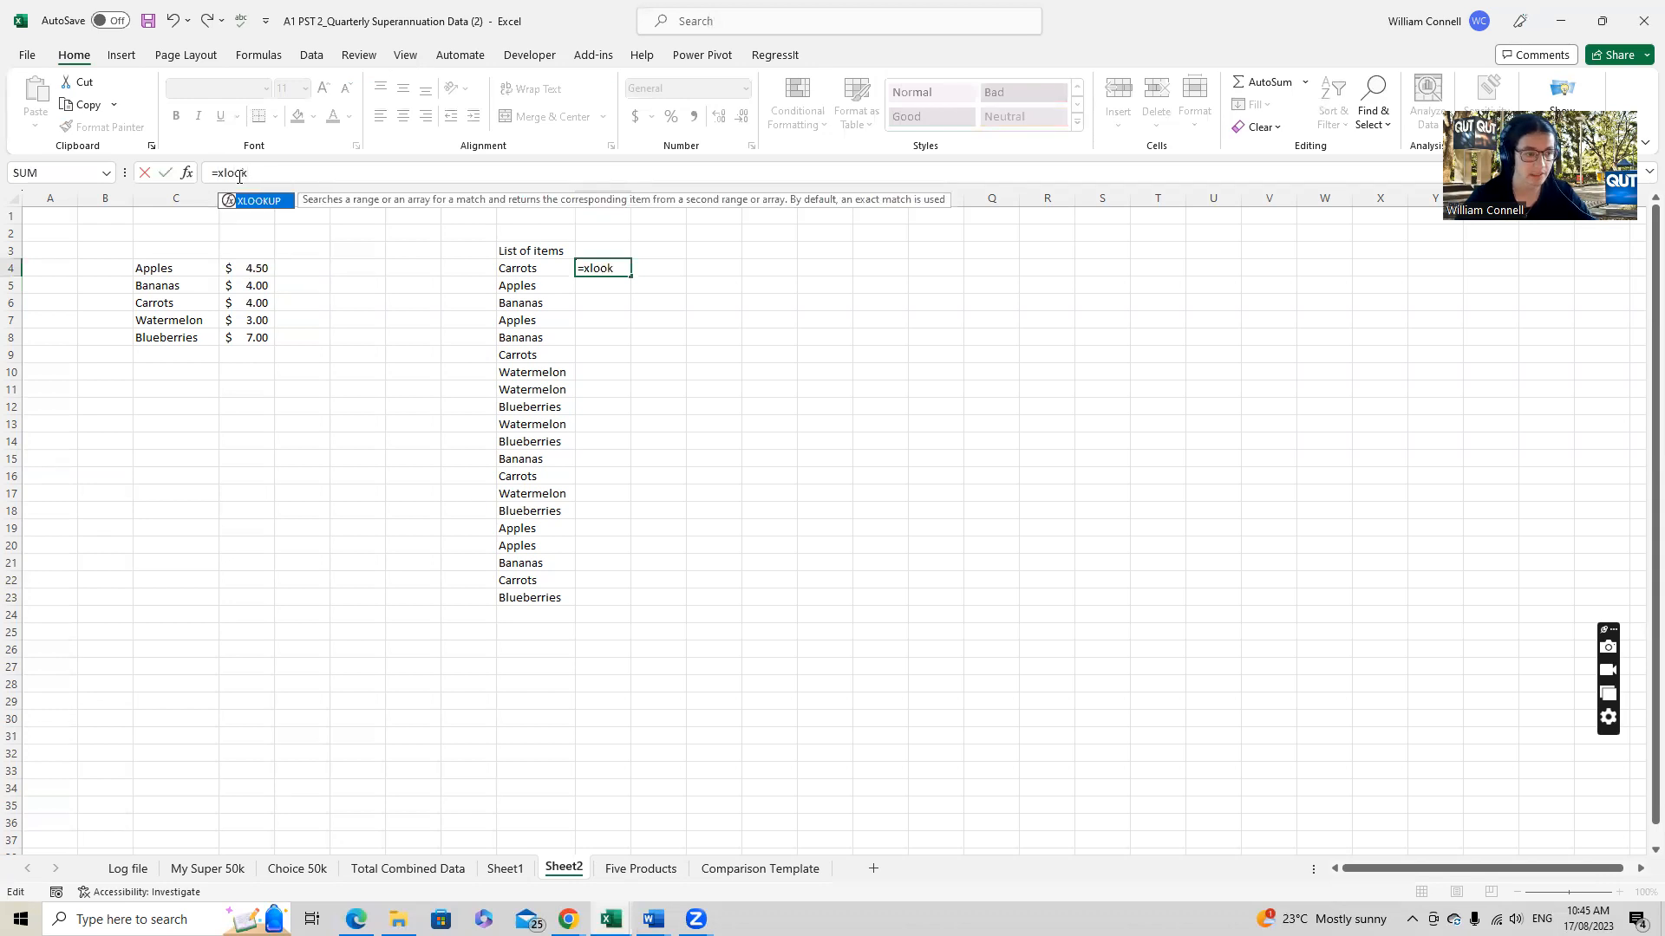
{"action": "type", "text": "up"}
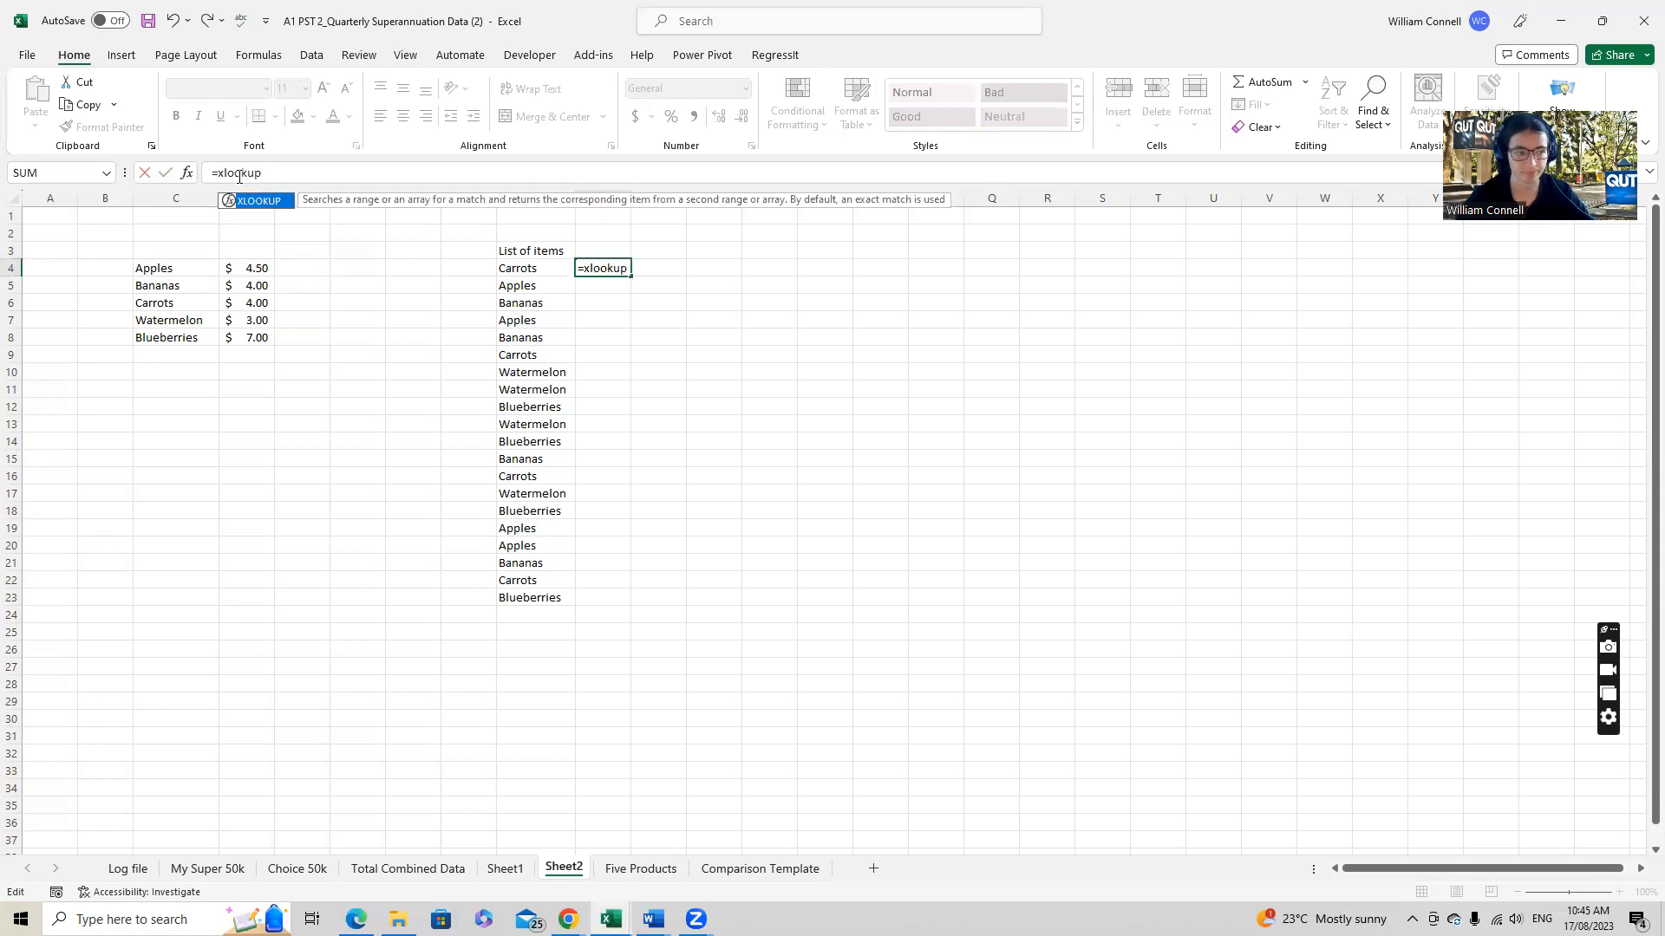
{"action": "type", "text": "("}
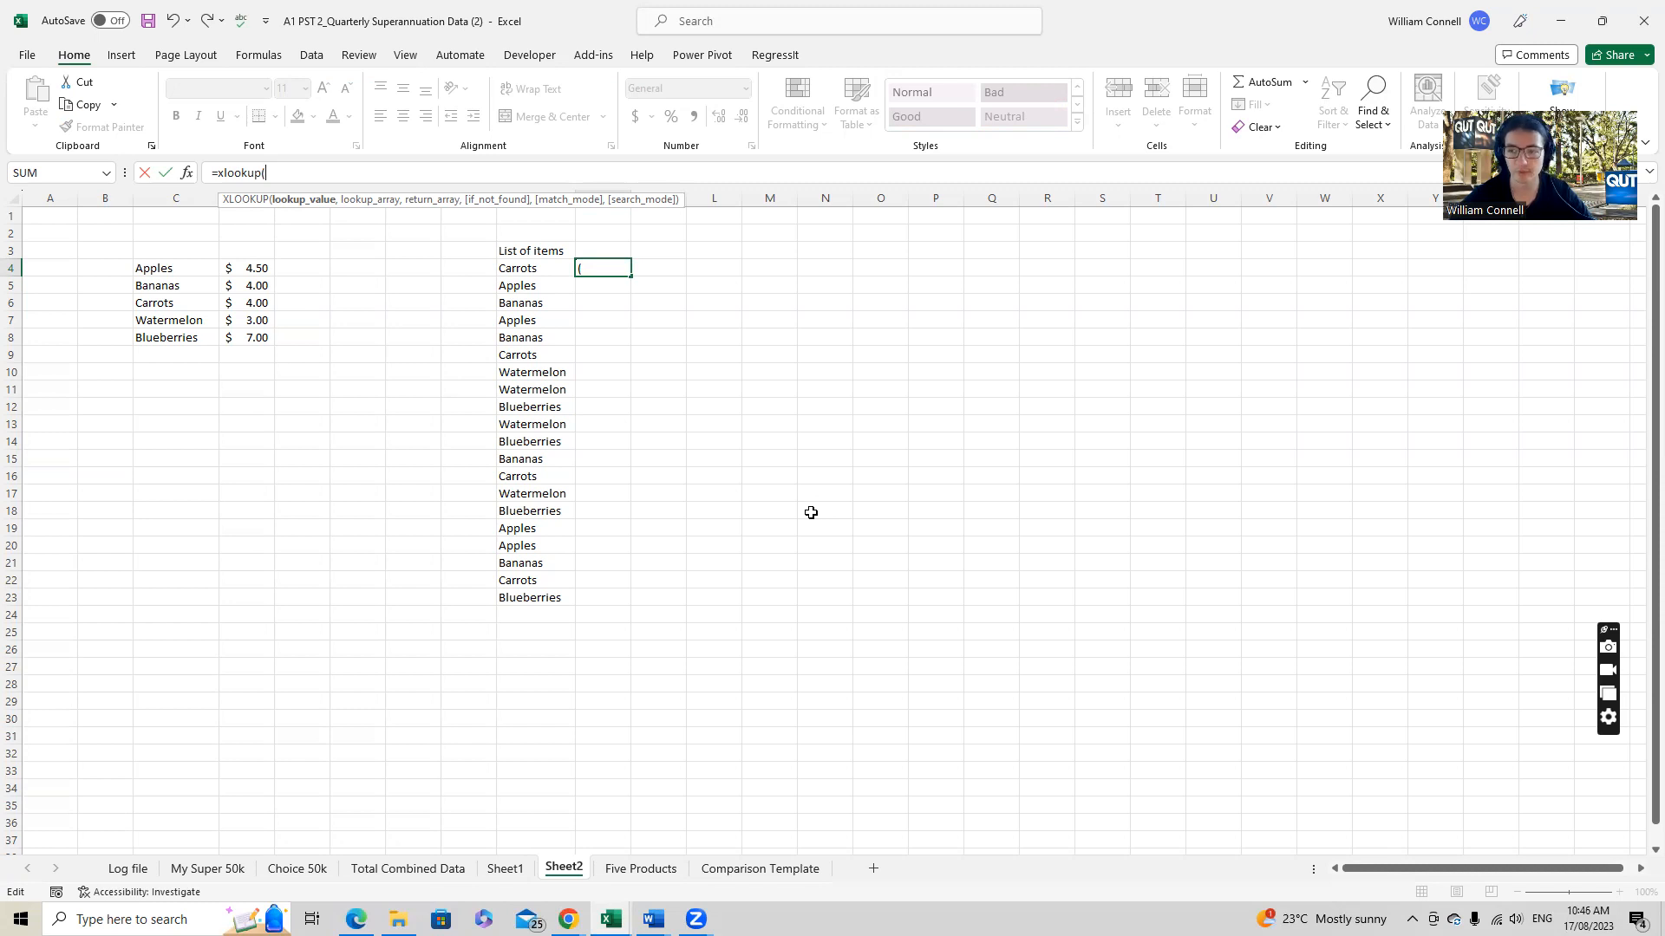
{"action": "left_click", "coordinate": [553, 267]}
{"action": "left_click", "coordinate": [293, 170]}
{"action": "type", "text": ","}
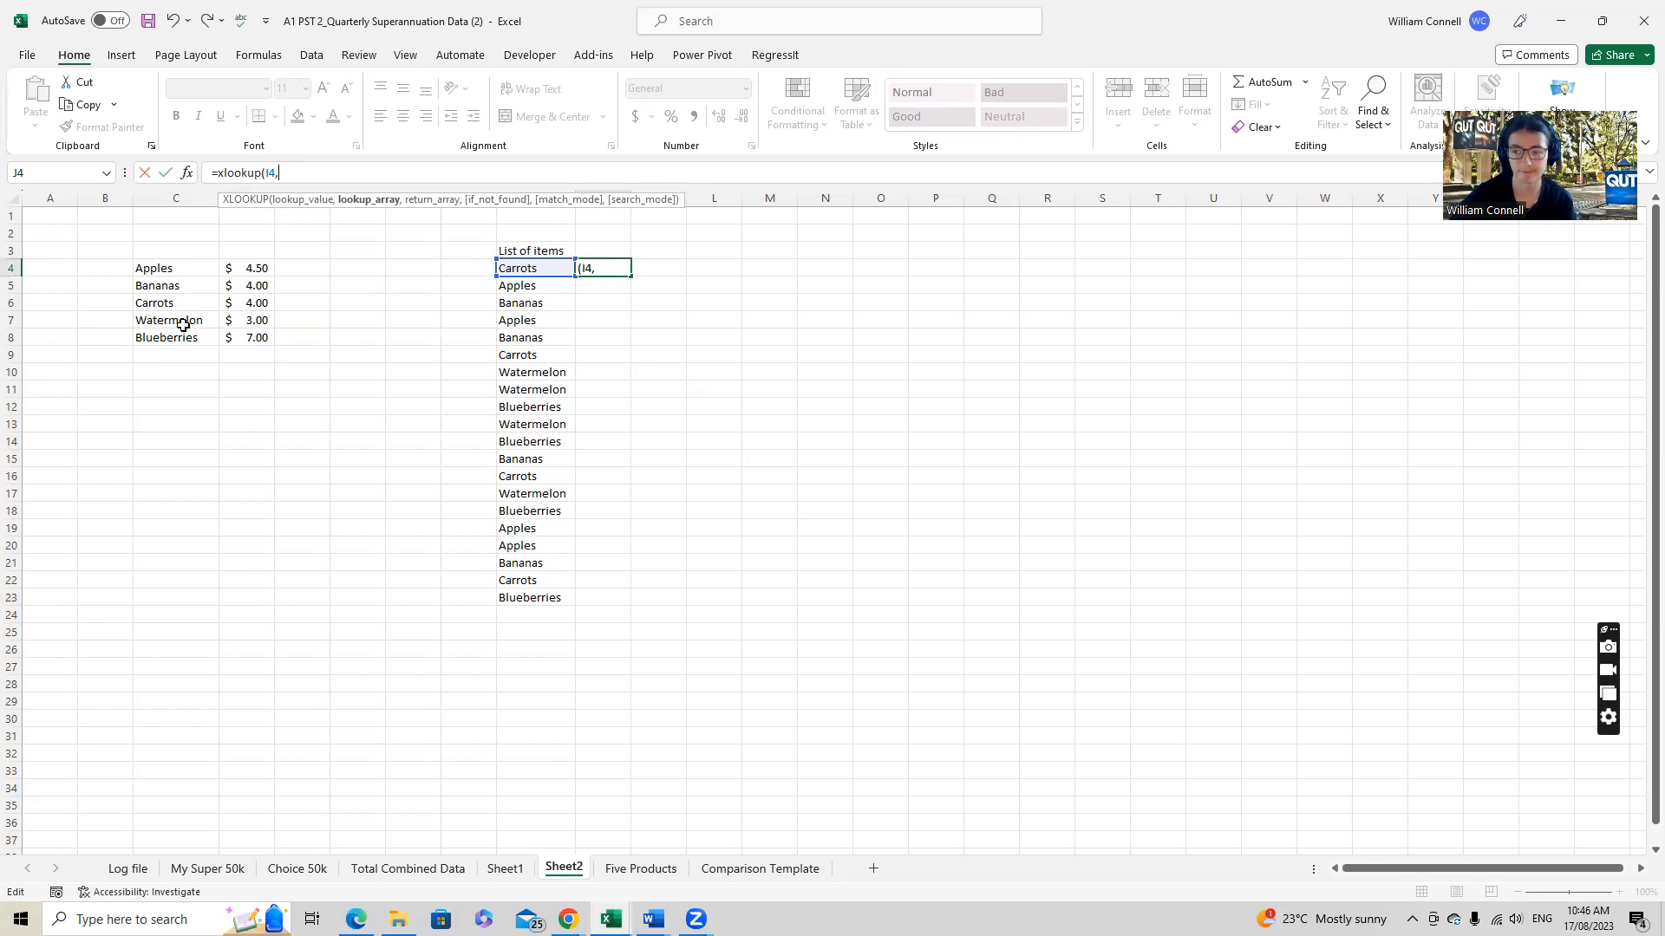
Step: Complete the J4 formula with C4:C8 as the lookup array and D4:D8 as the return array
{"action": "left_click_drag", "start_coordinate": [185, 268], "coordinate": [176, 337]}
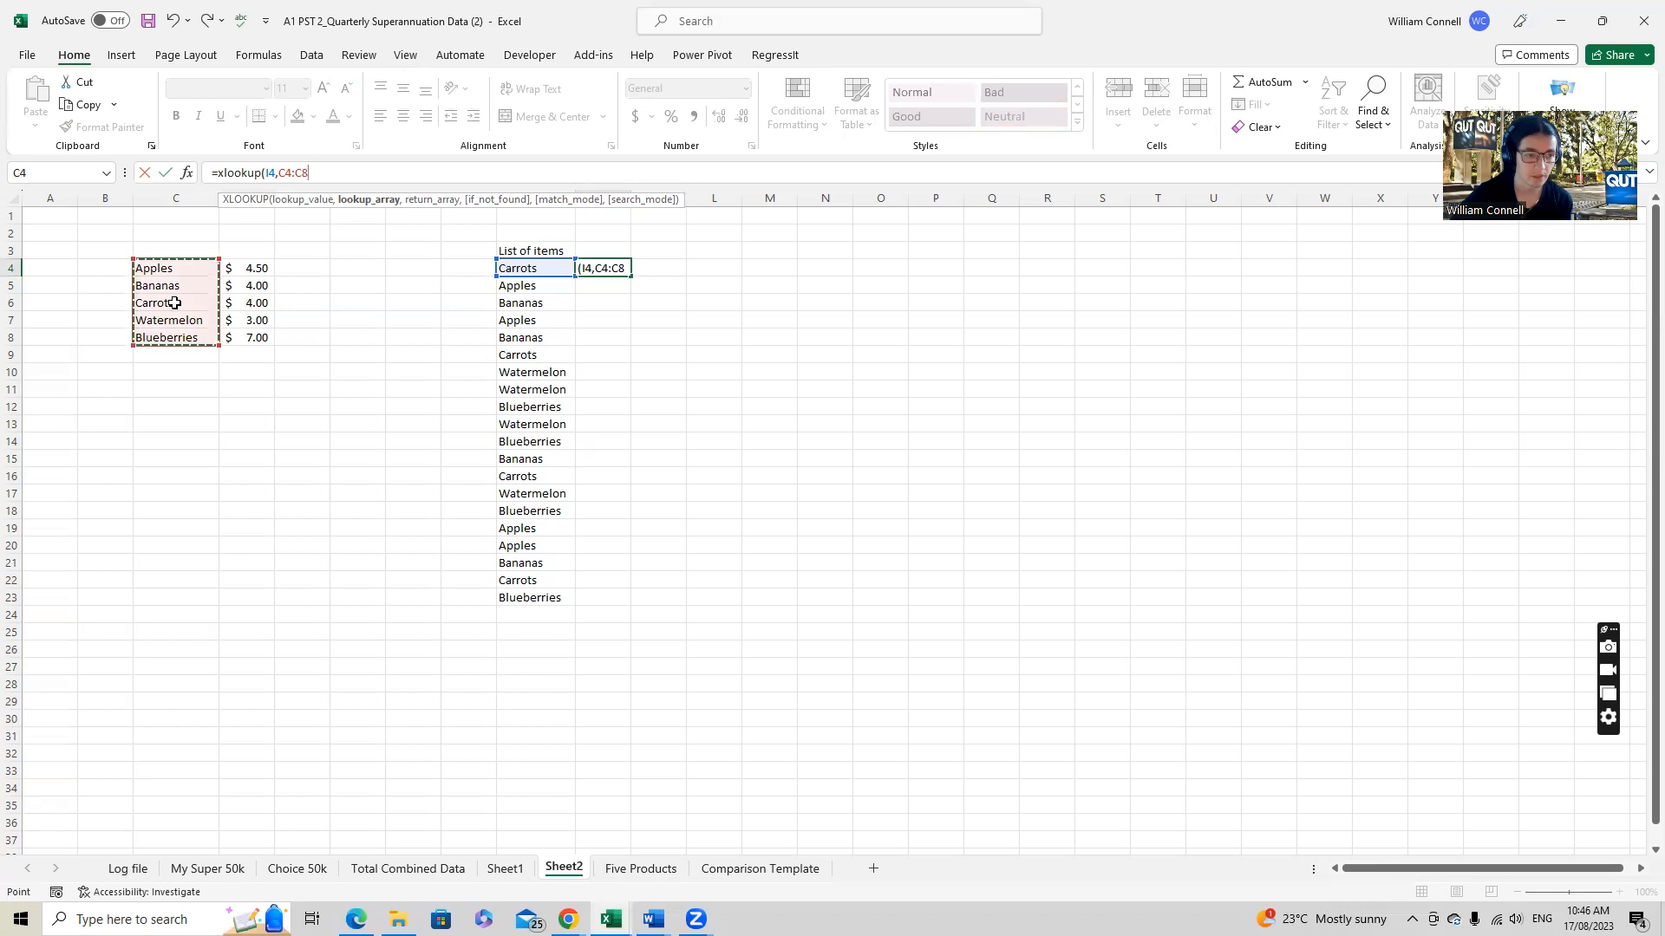
{"action": "type", "text": ","}
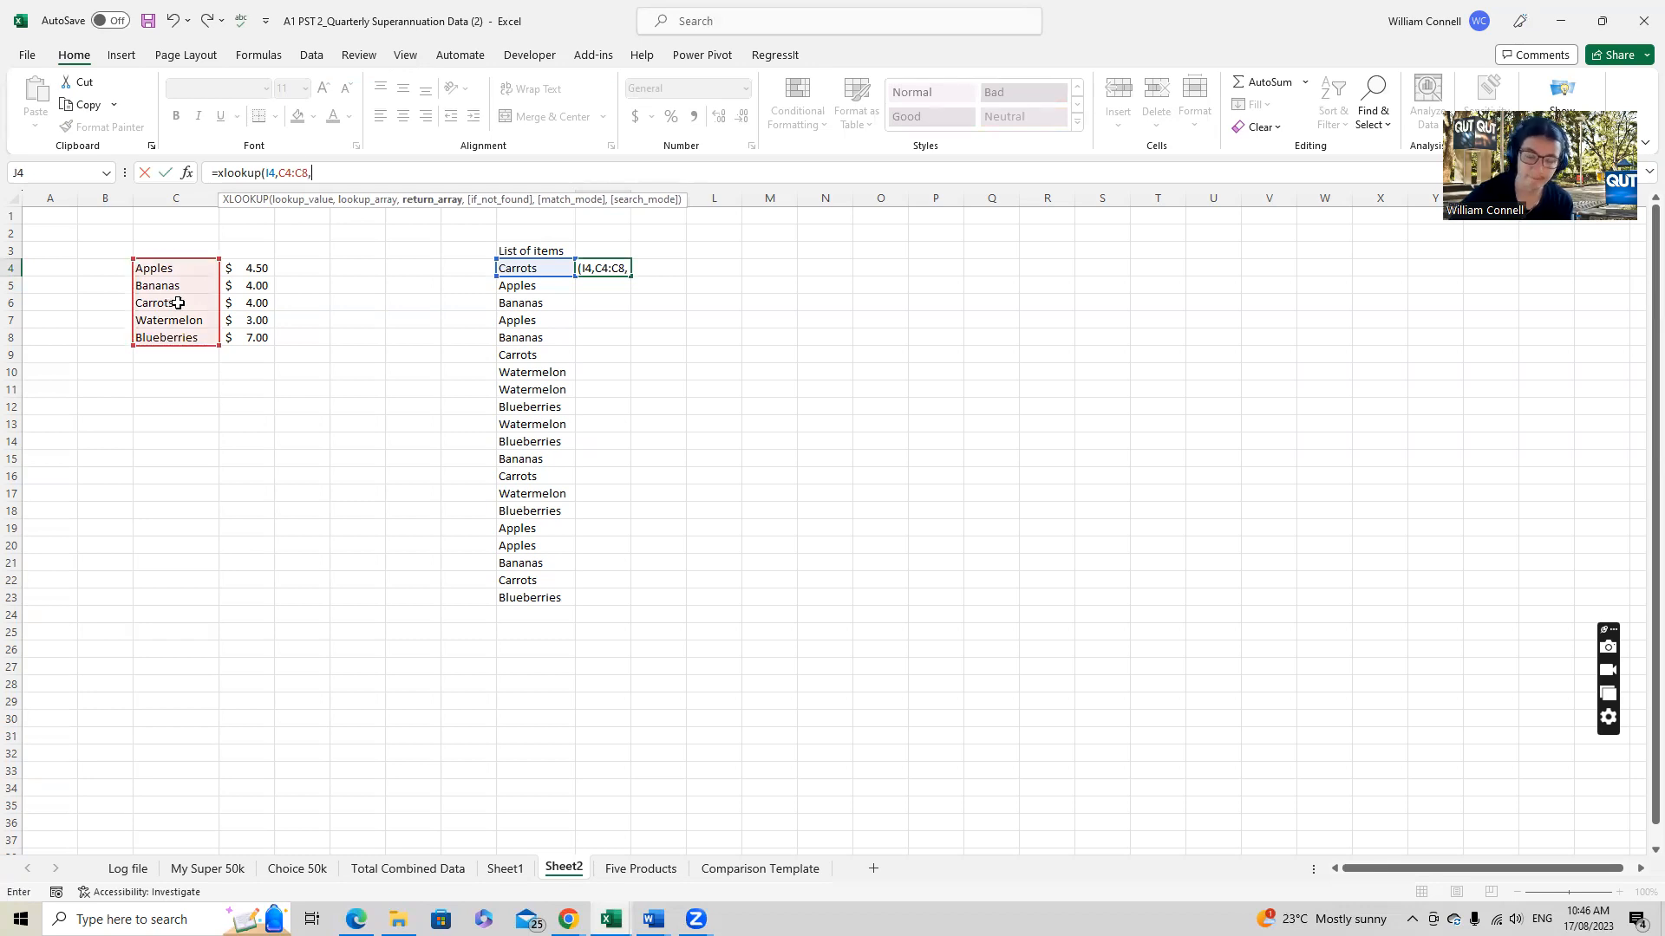
{"action": "left_click_drag", "start_coordinate": [242, 271], "coordinate": [239, 355]}
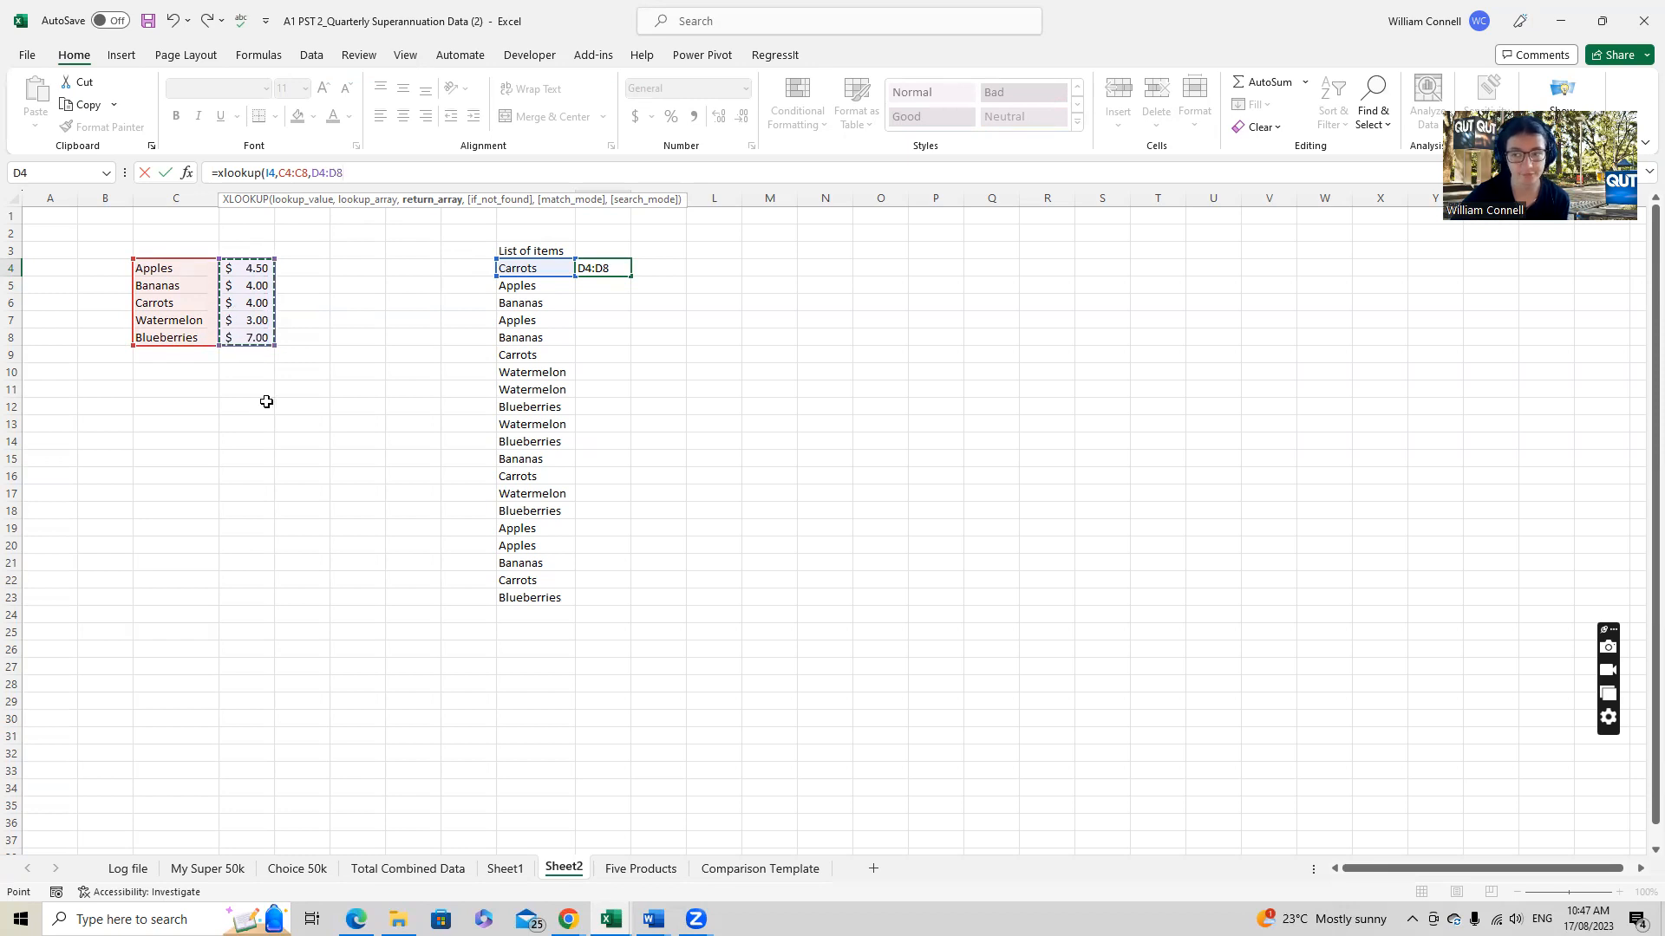
{"action": "left_click", "coordinate": [361, 174]}
{"action": "type", "text": ")"}
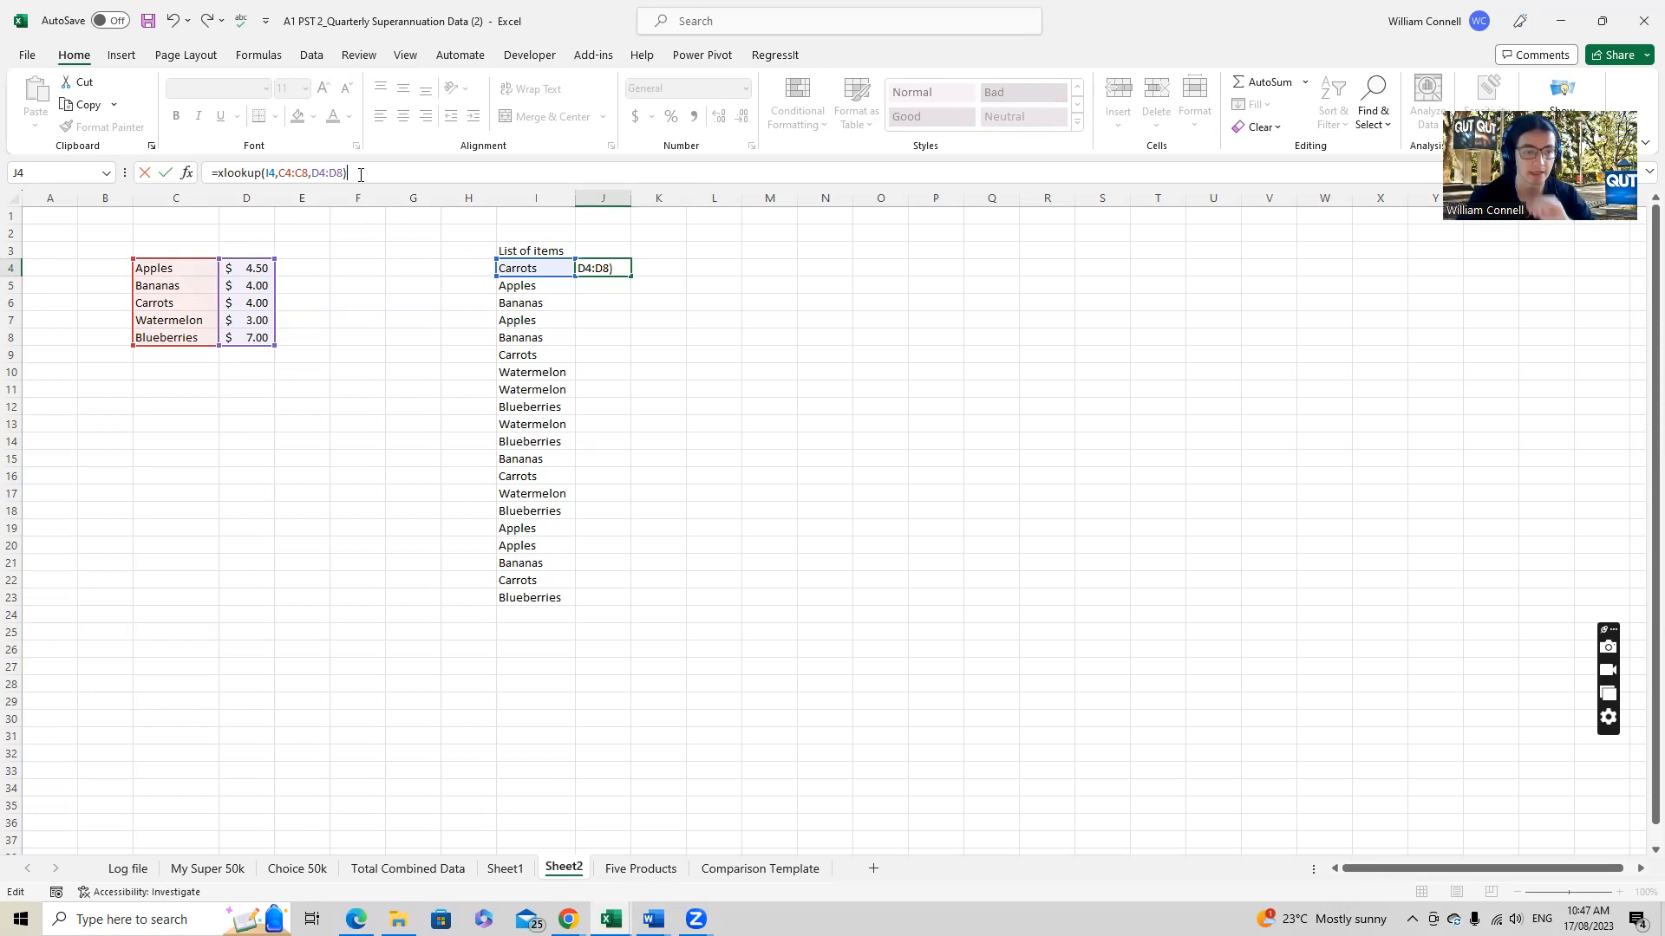
{"action": "key", "text": "Return"}
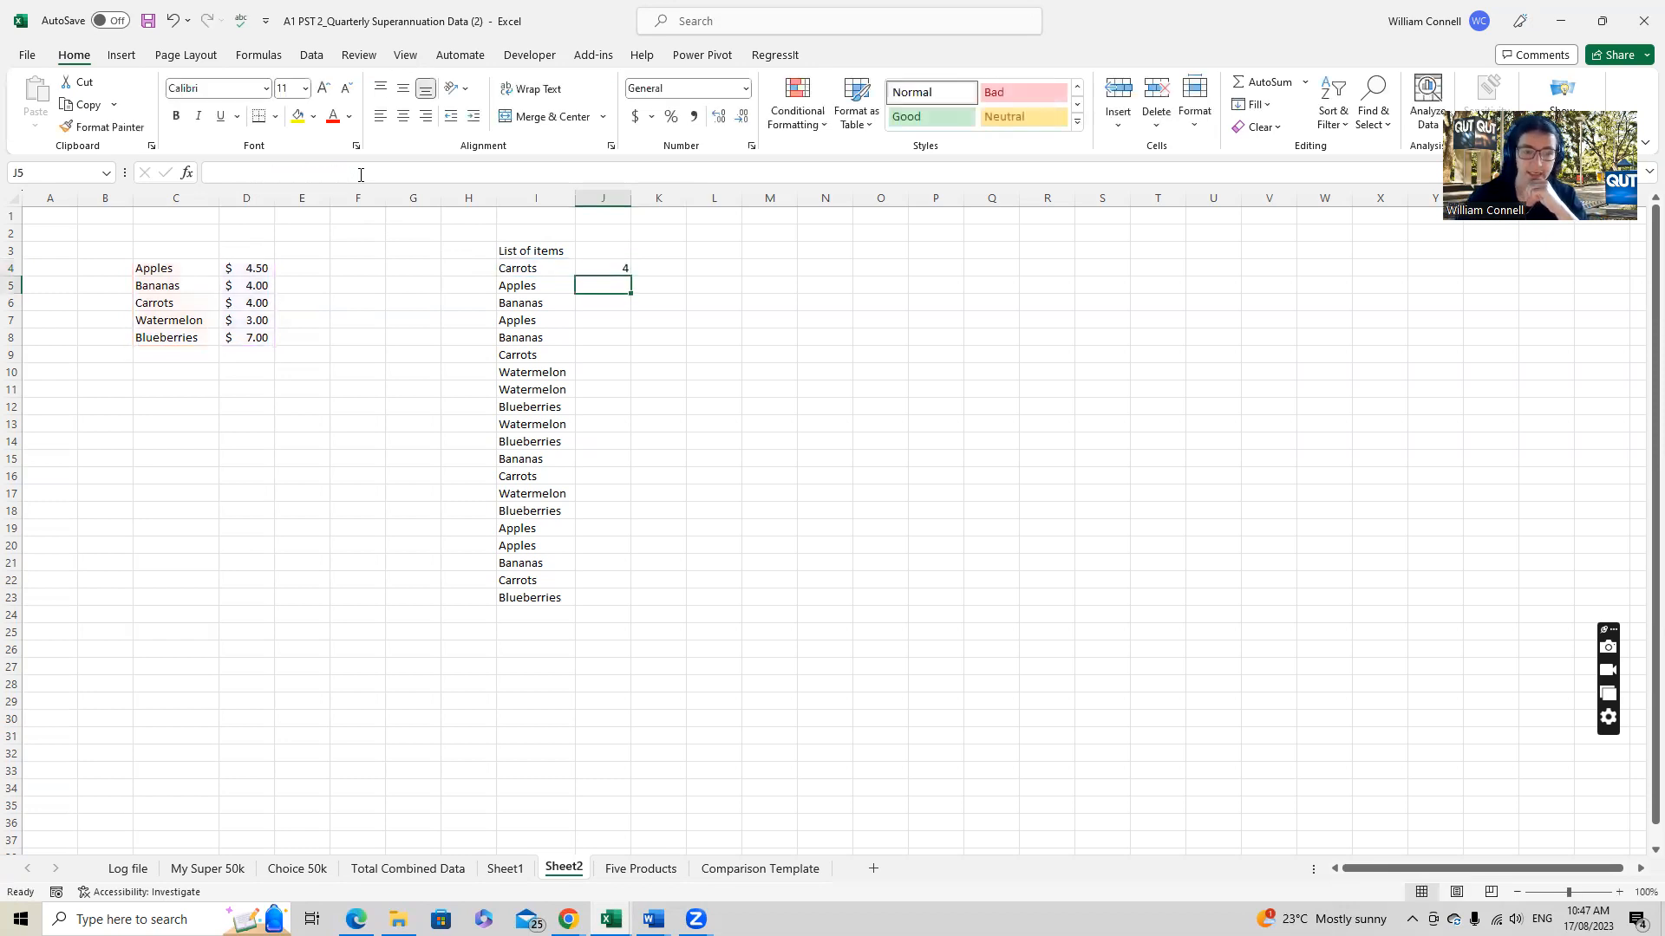
Step: Fill the J4 formula down to J8 and inspect which ranges the copied formulas in J5 to J8 reference
{"action": "key", "text": "Up"}
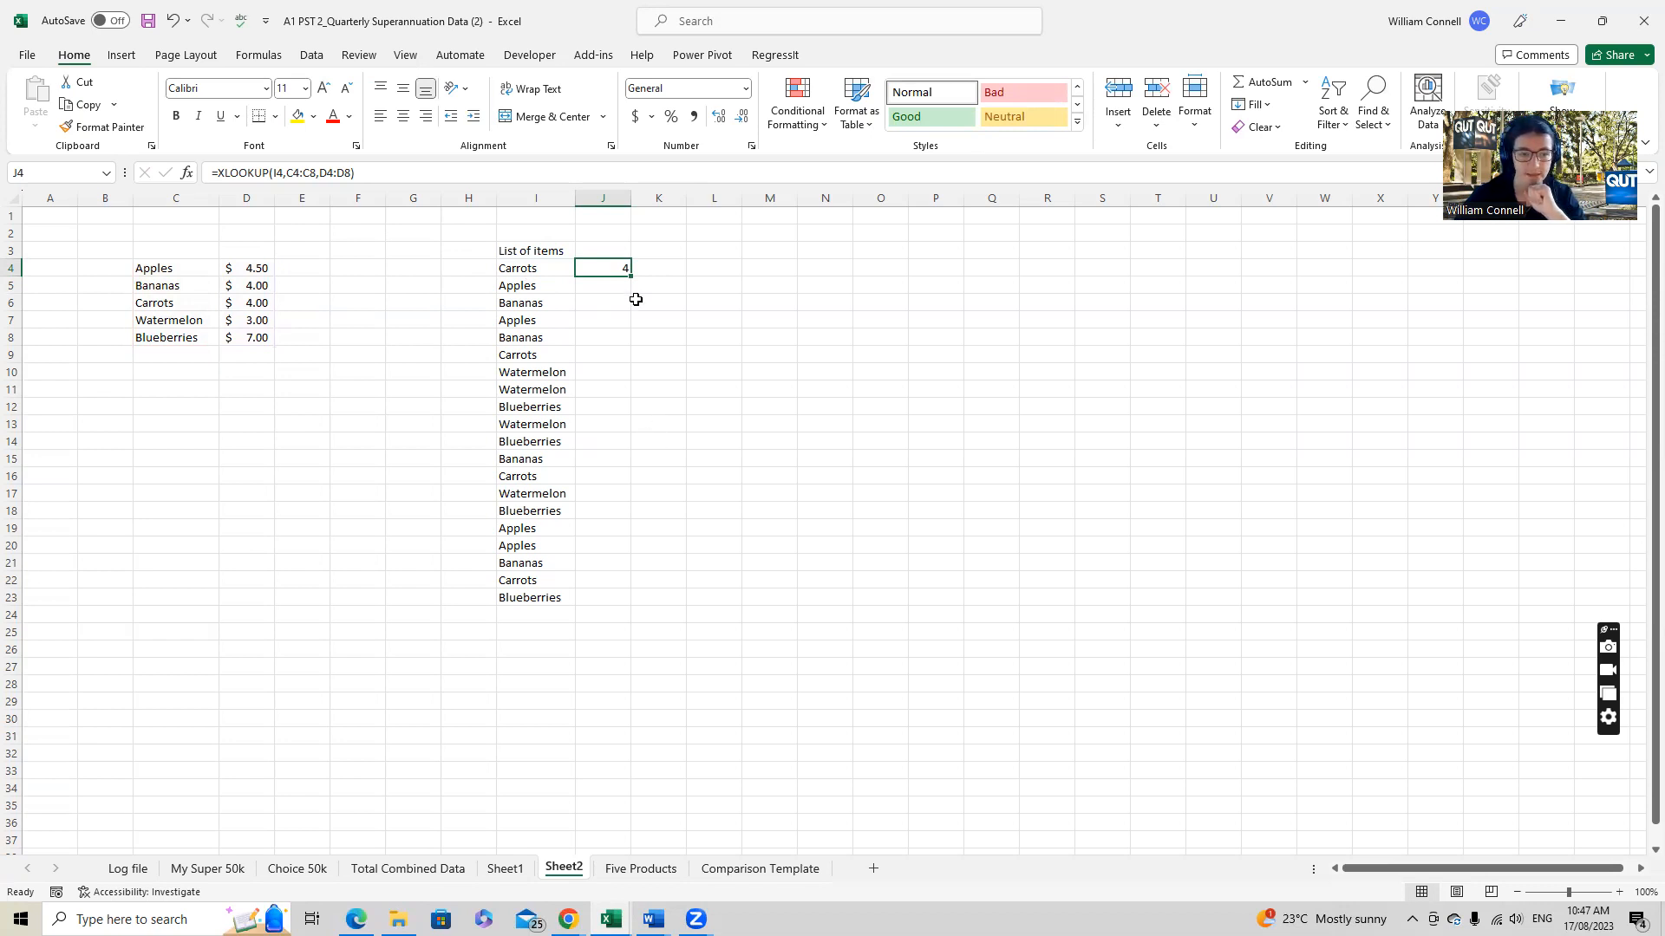
{"action": "left_click_drag", "start_coordinate": [631, 277], "coordinate": [630, 343]}
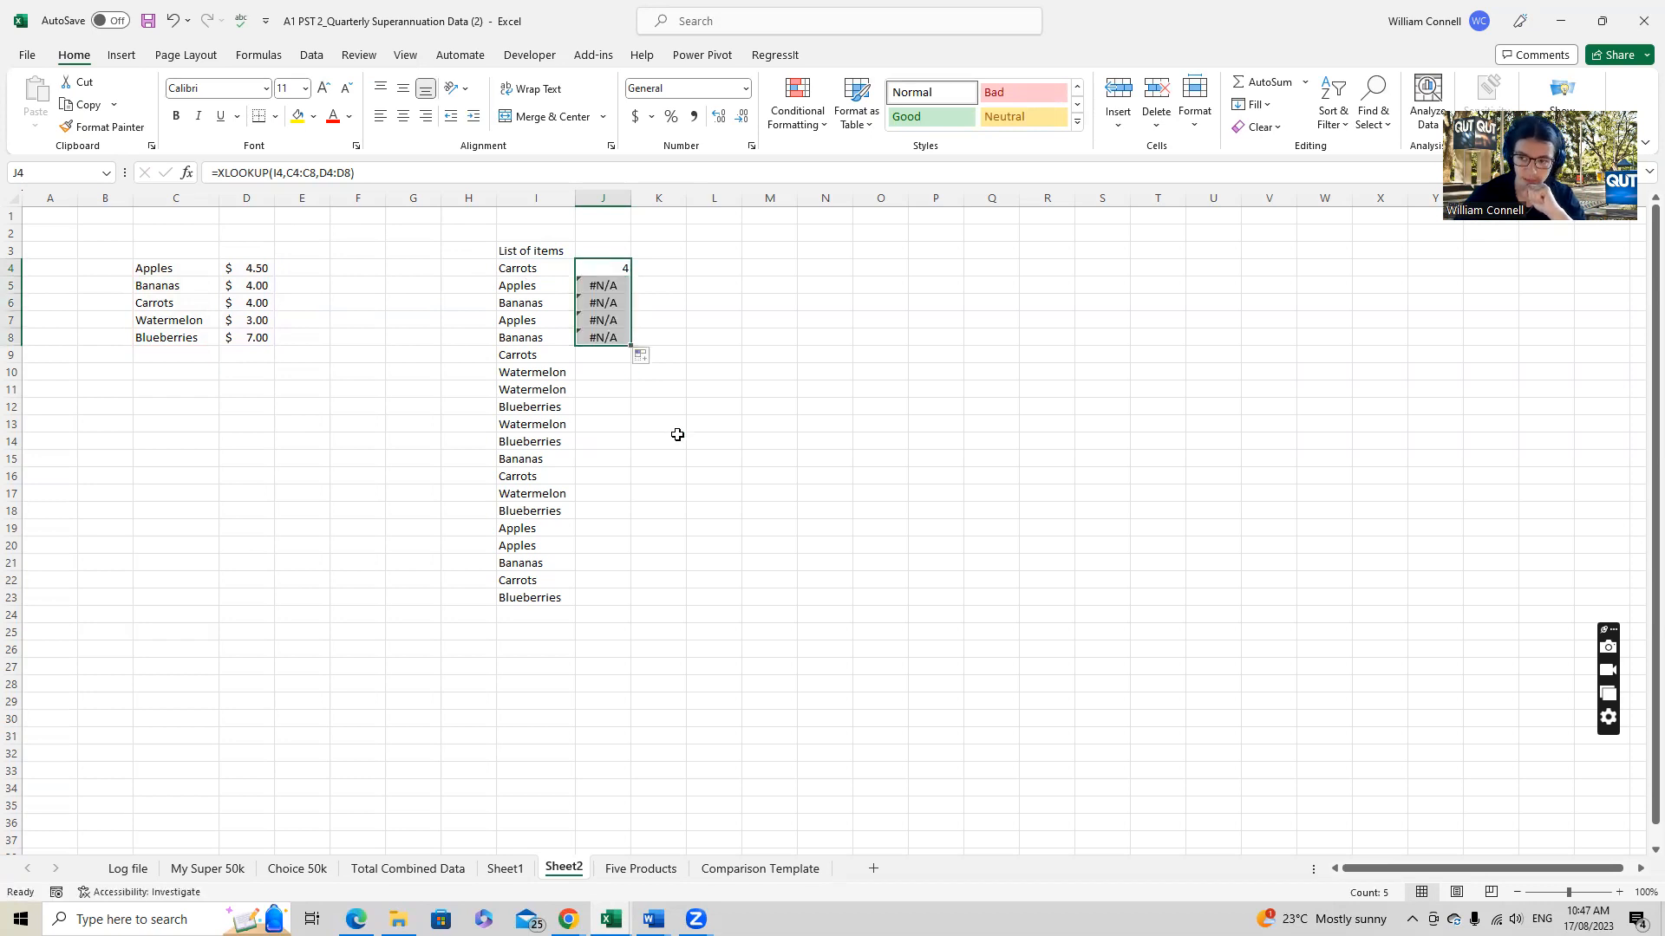
{"action": "left_click", "coordinate": [601, 289]}
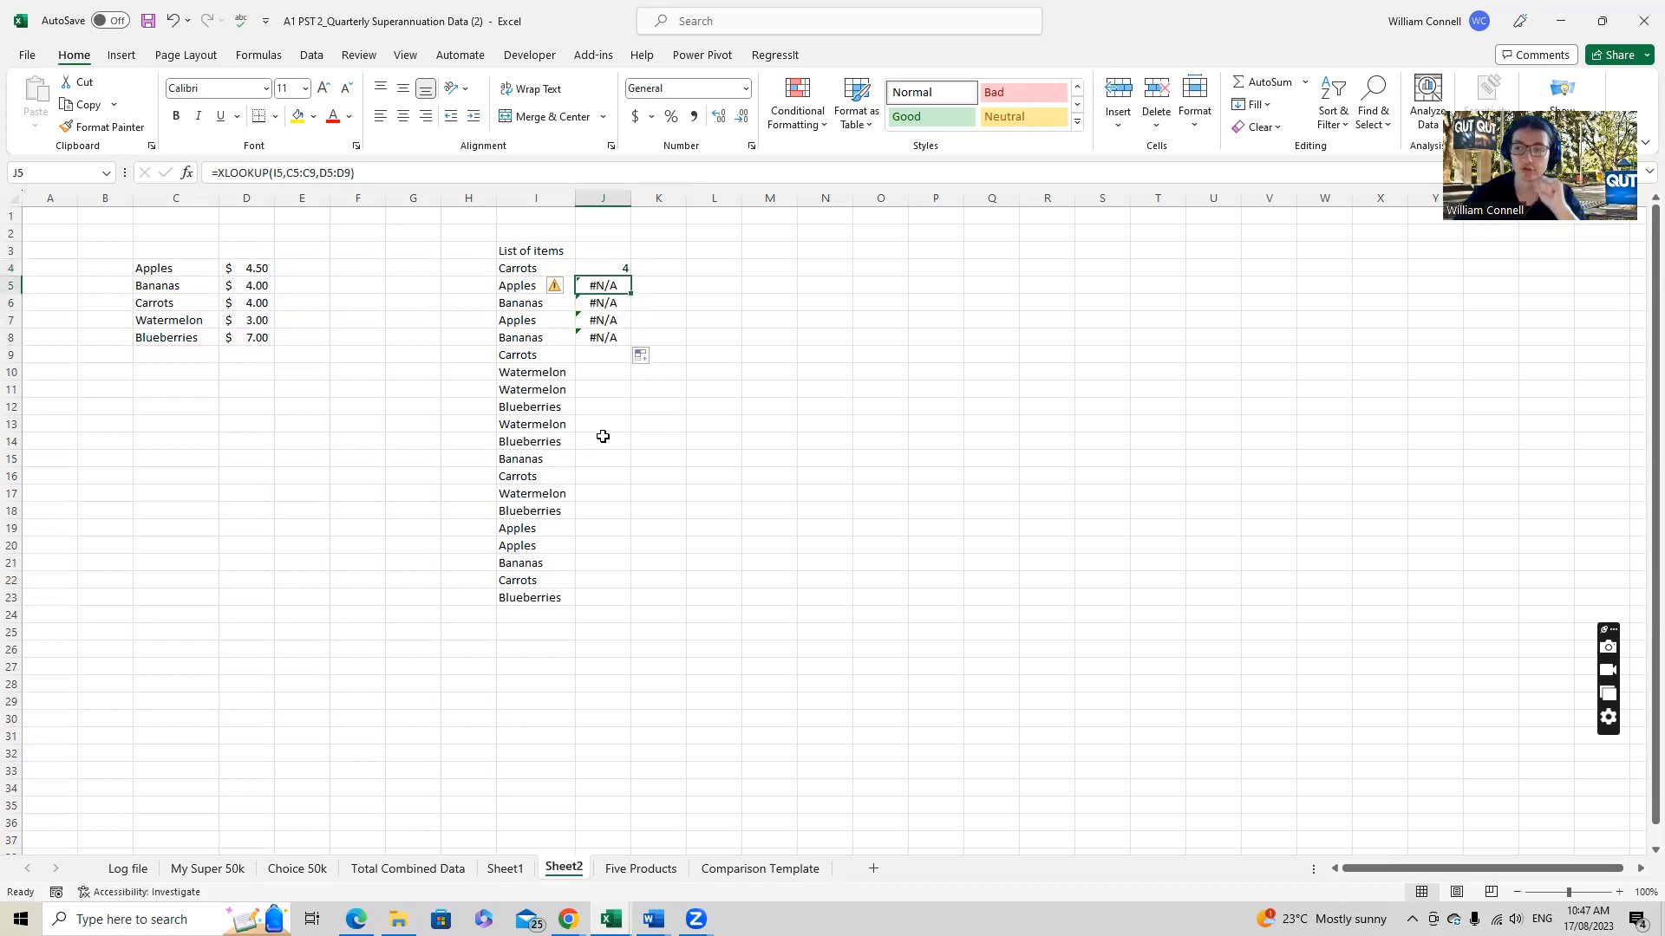
{"action": "key", "text": "F2"}
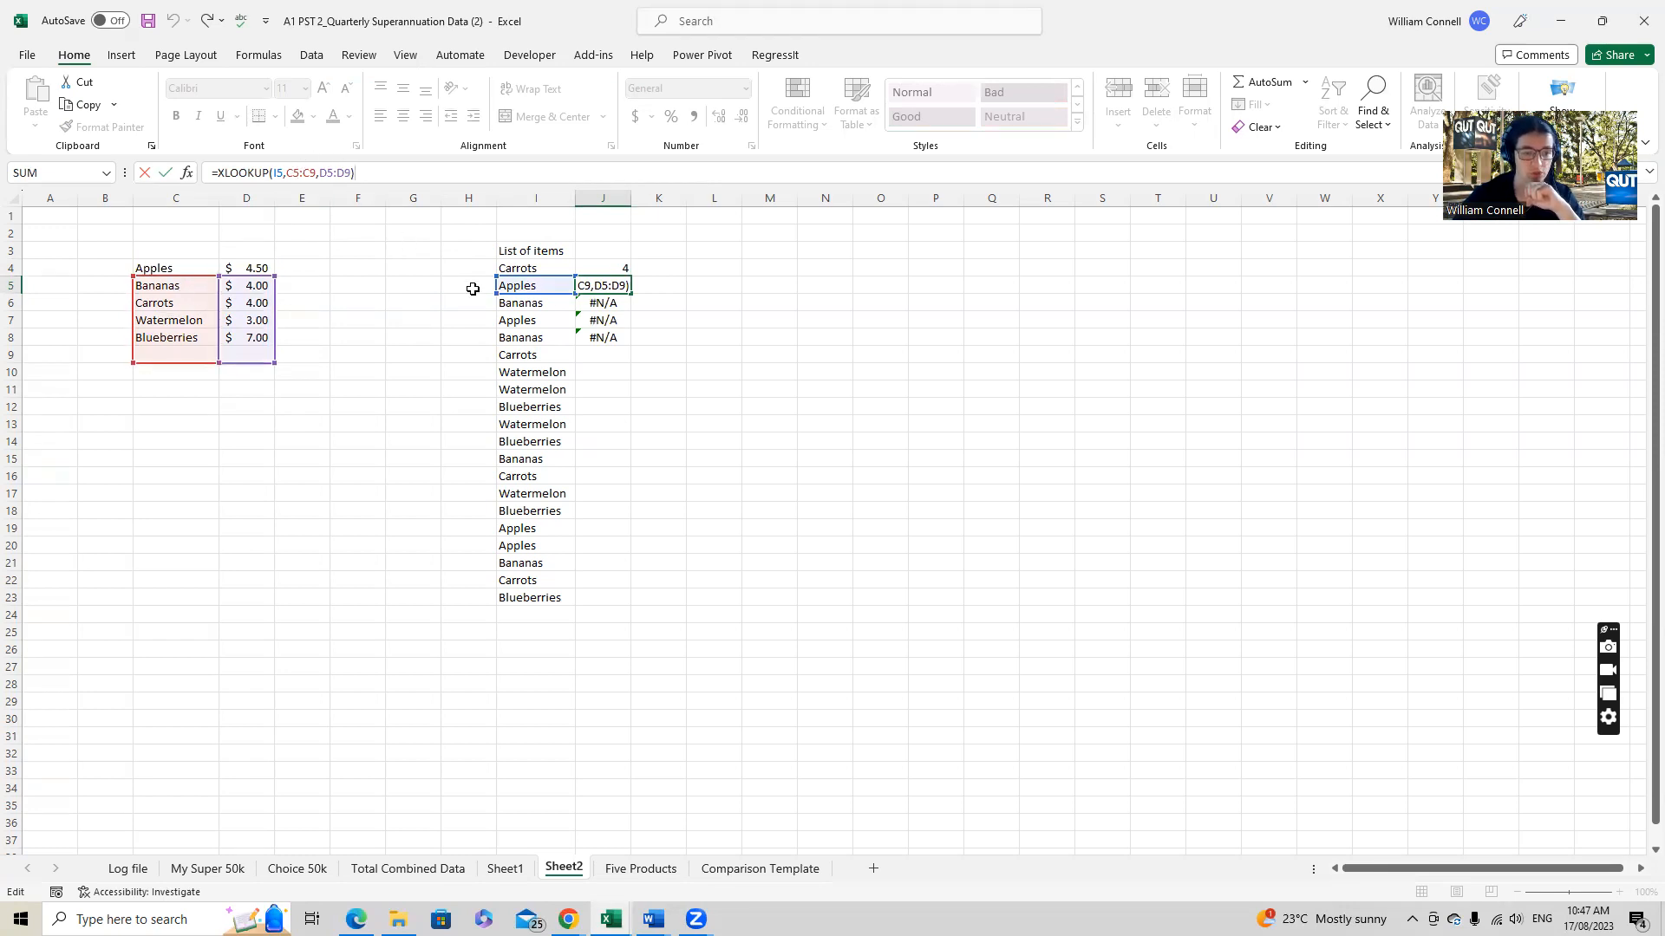
{"action": "key", "text": "Return"}
{"action": "key", "text": "F2"}
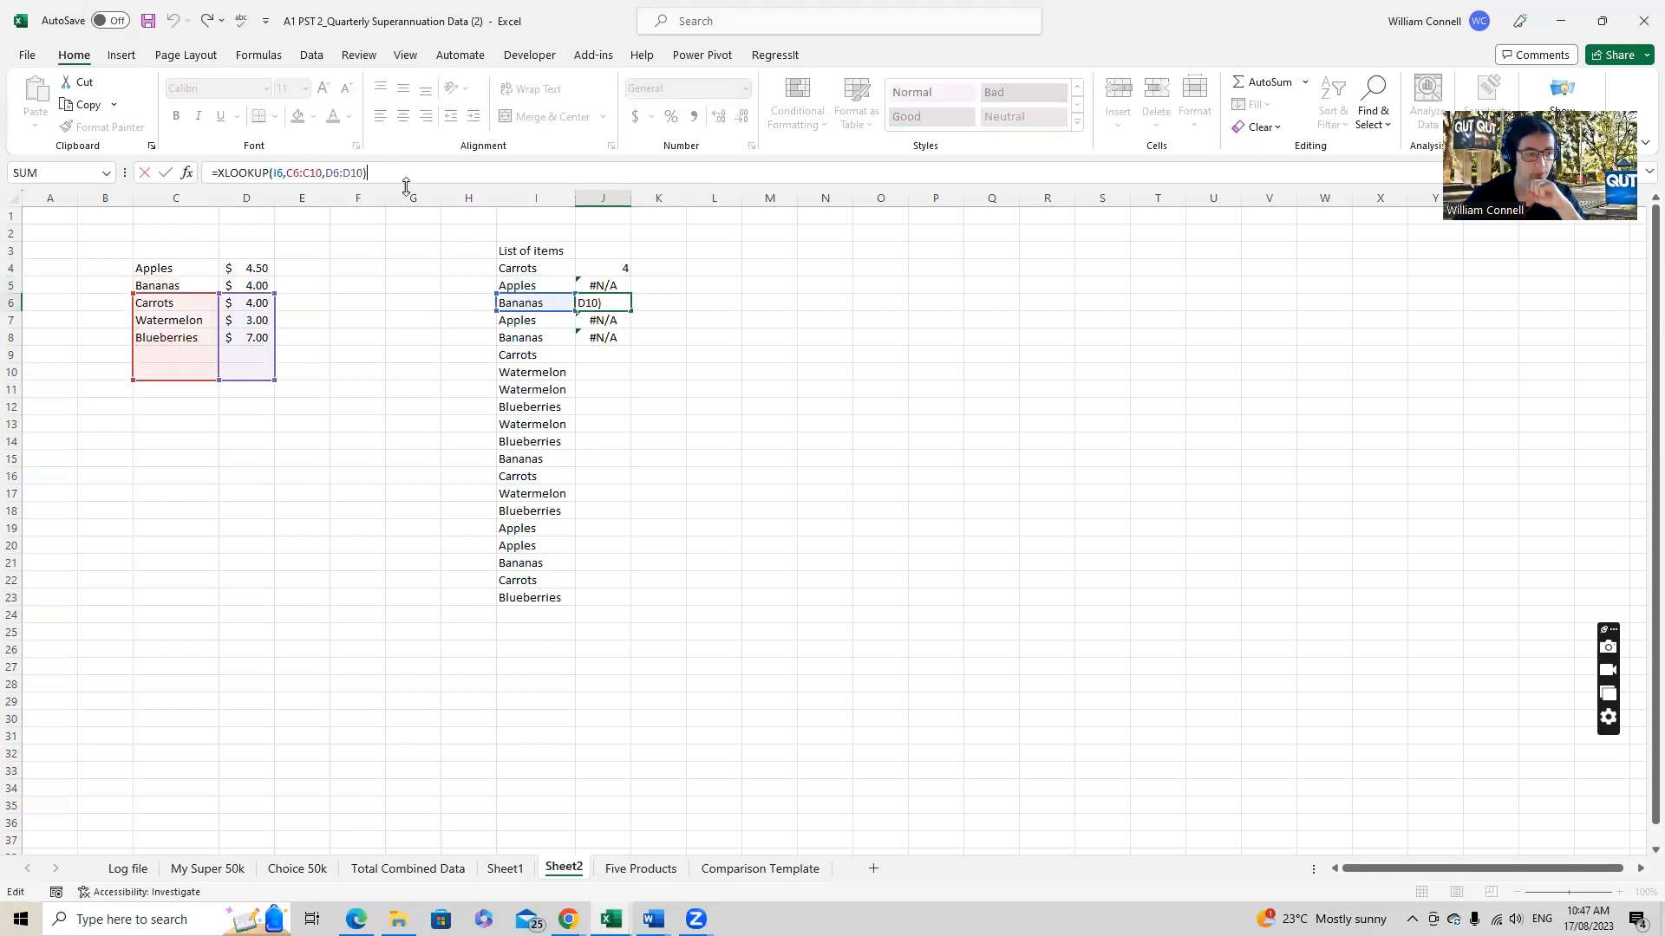
{"action": "key", "text": "Return"}
{"action": "key", "text": "F2"}
{"action": "key", "text": "Return"}
{"action": "key", "text": "F2"}
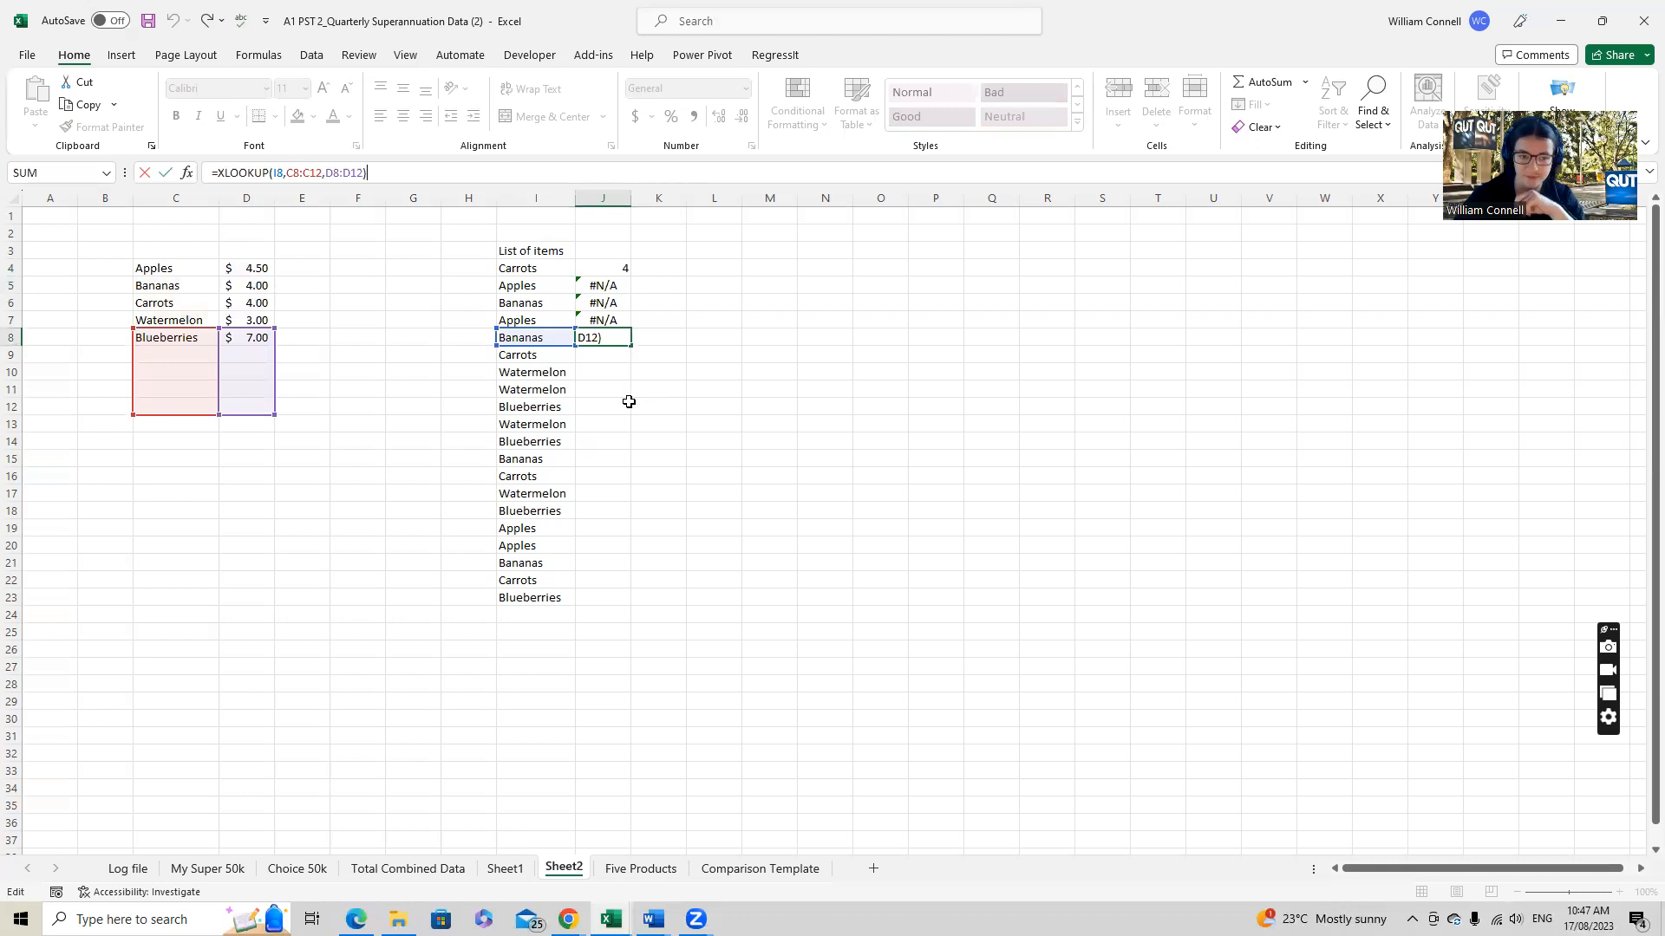
Step: Make the lookup array in the J4 formula an absolute reference, $C$4:$C$8
{"action": "left_click", "coordinate": [601, 270]}
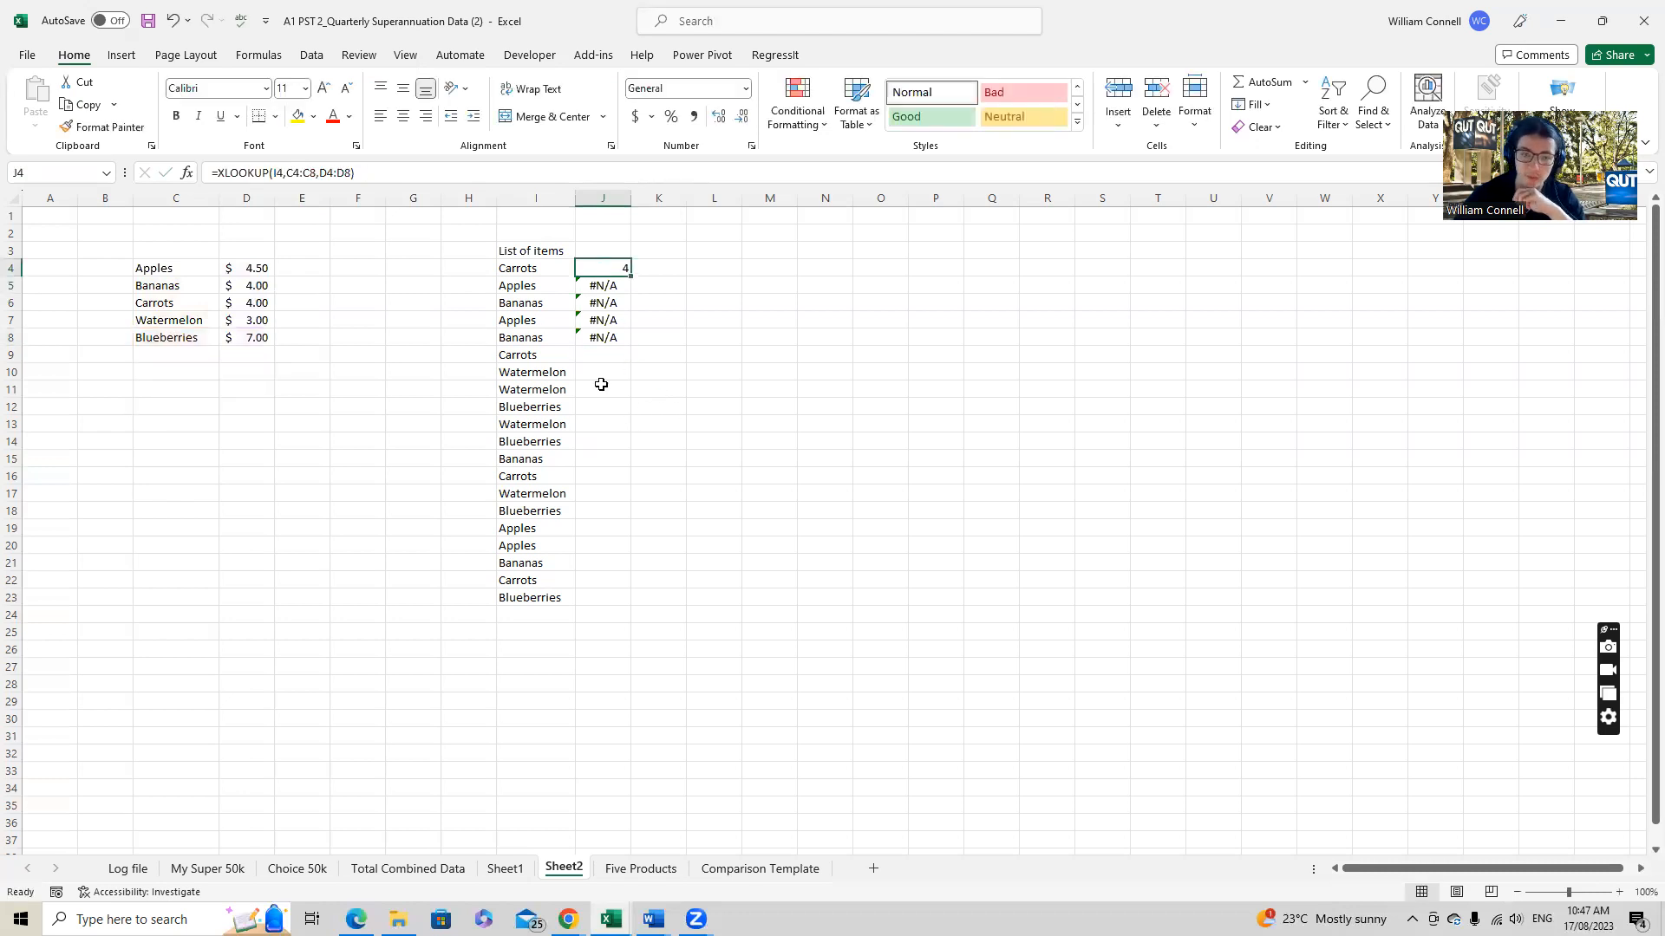
{"action": "key", "text": "F2"}
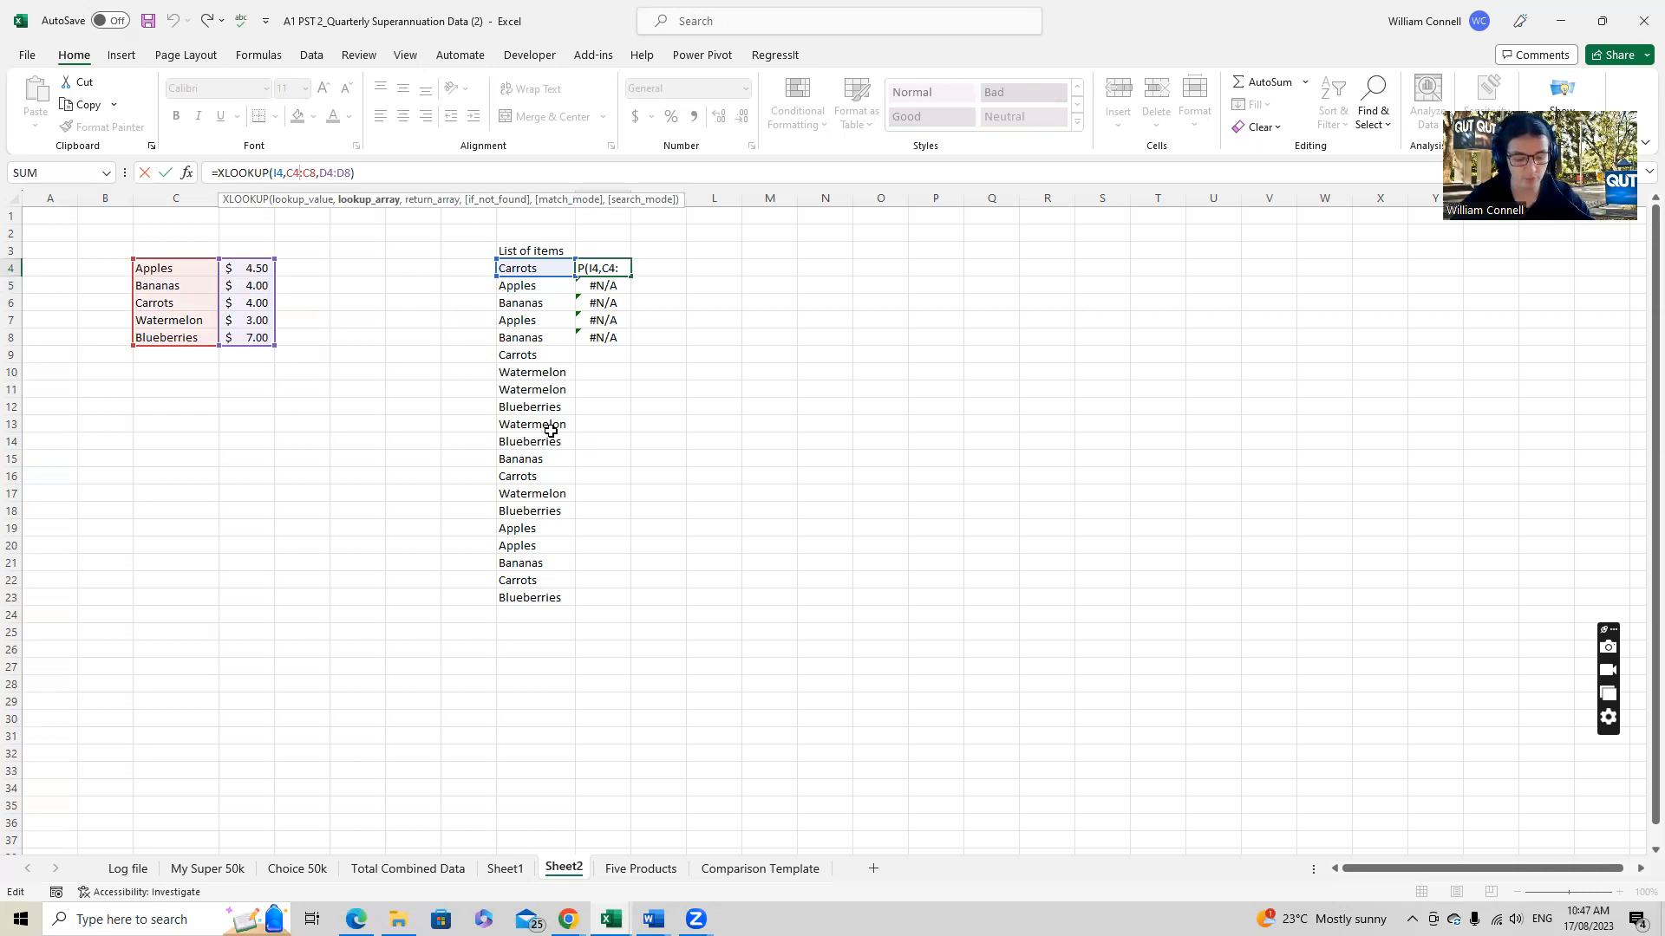
{"action": "key", "text": "F4"}
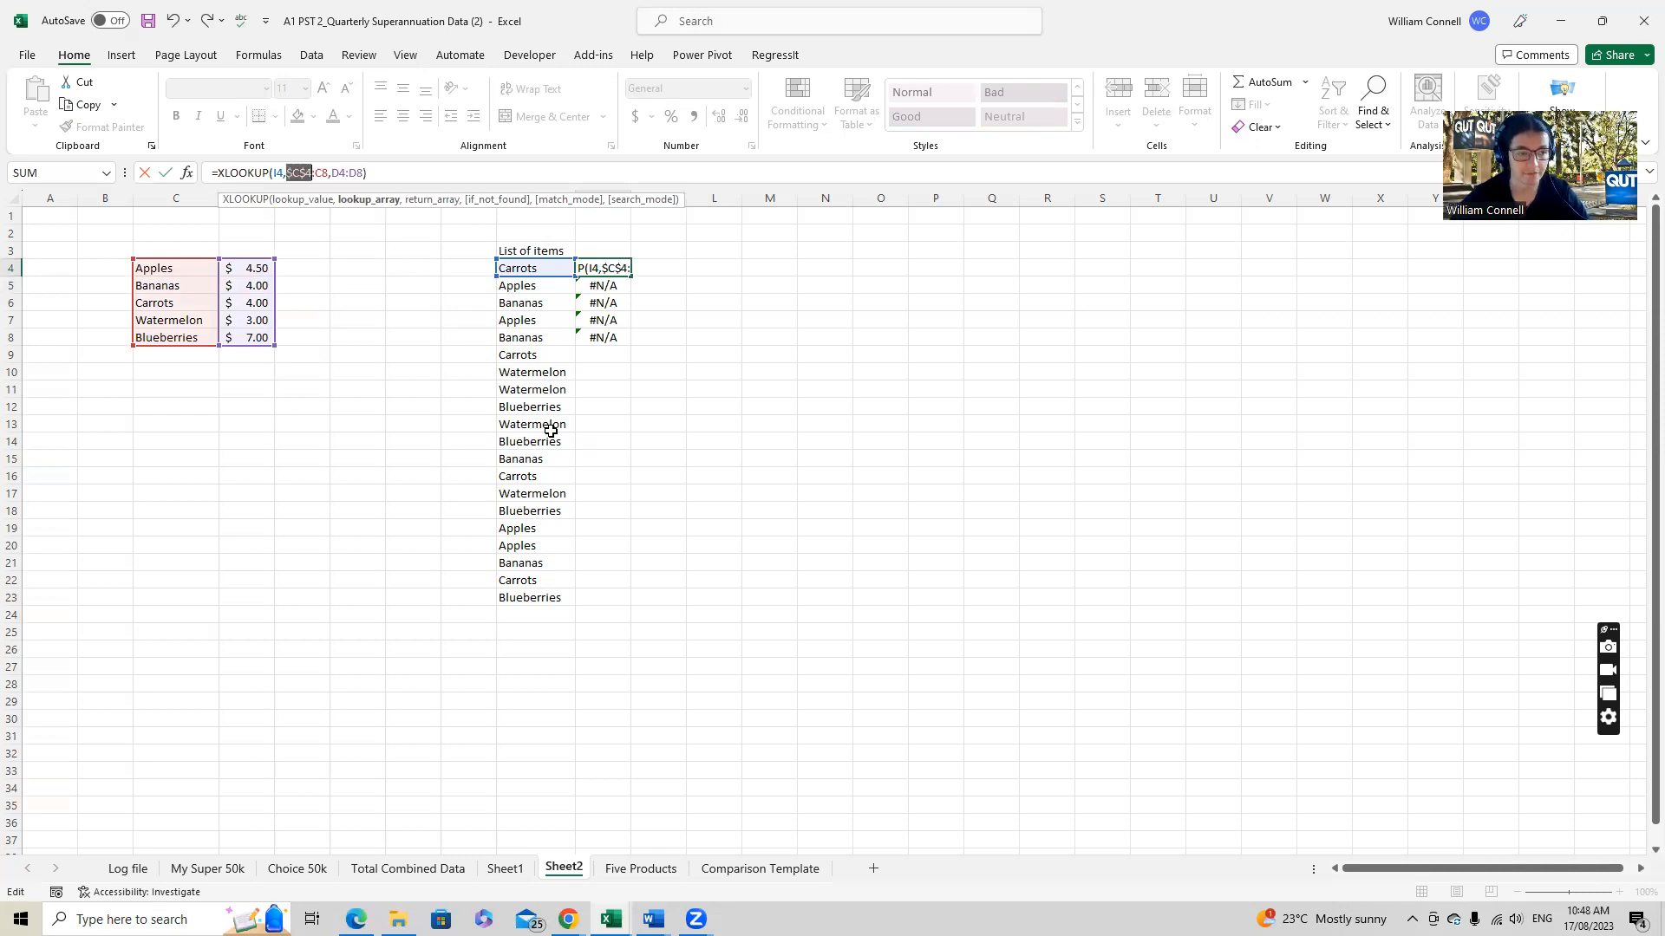
{"action": "left_click", "coordinate": [326, 176]}
{"action": "key", "text": "F4"}
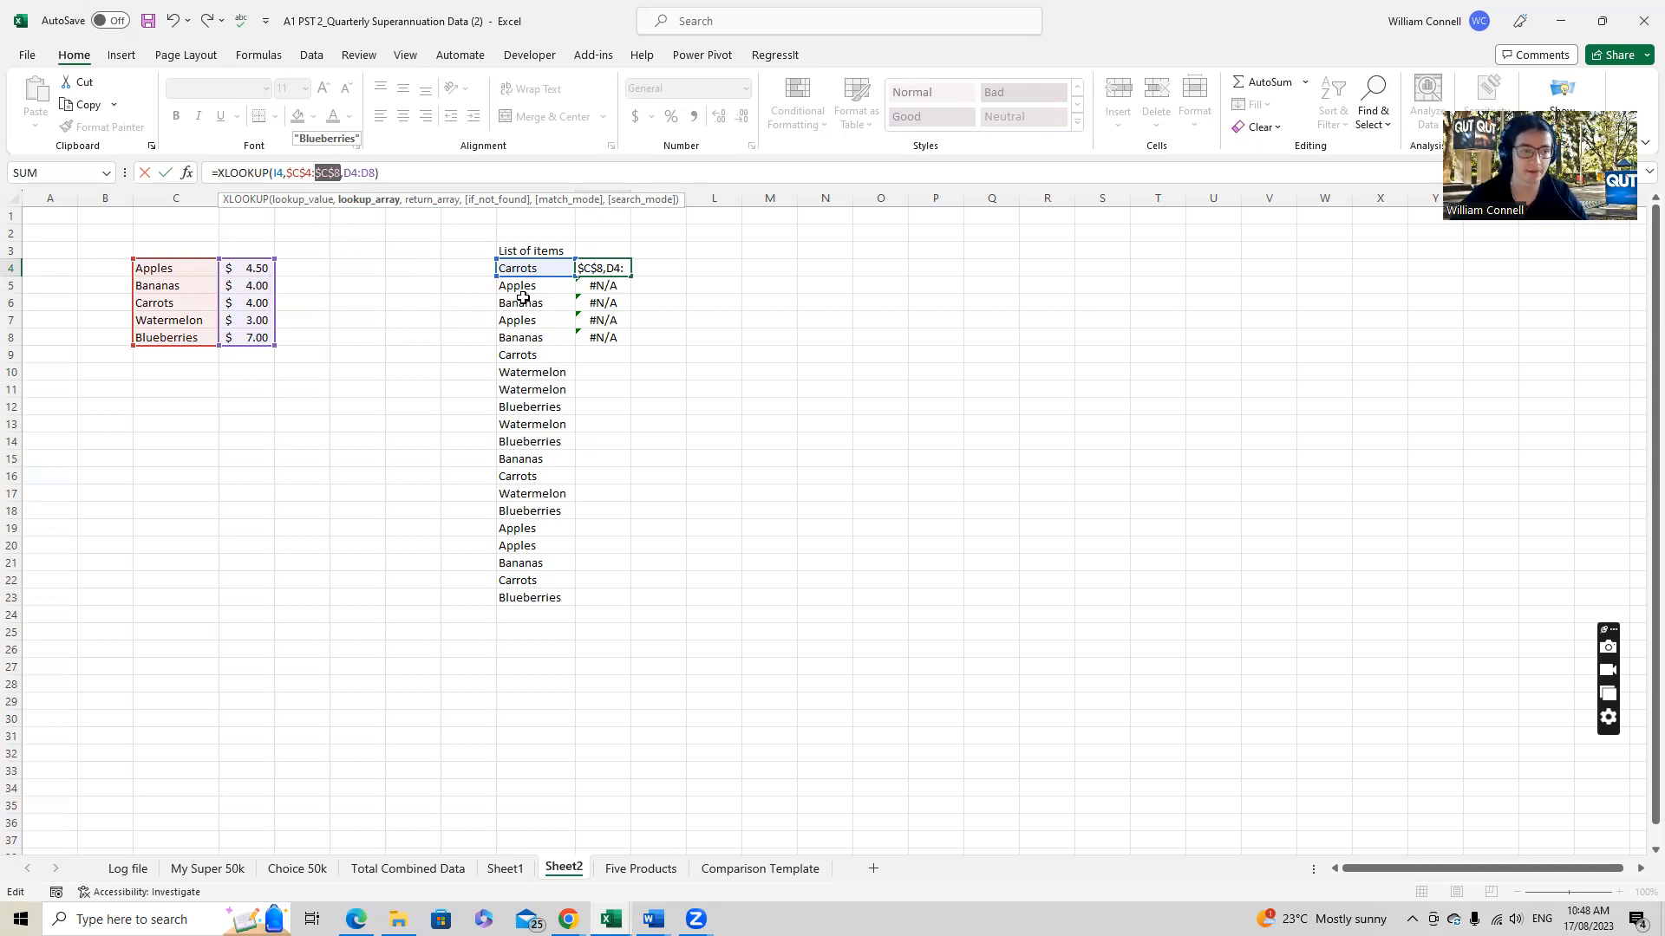
Step: Make the return array in the J4 formula an absolute reference, $D$4:$D$8, and commit the formula
{"action": "key", "text": "Right"}
{"action": "key", "text": "Right"}
{"action": "key", "text": "F4"}
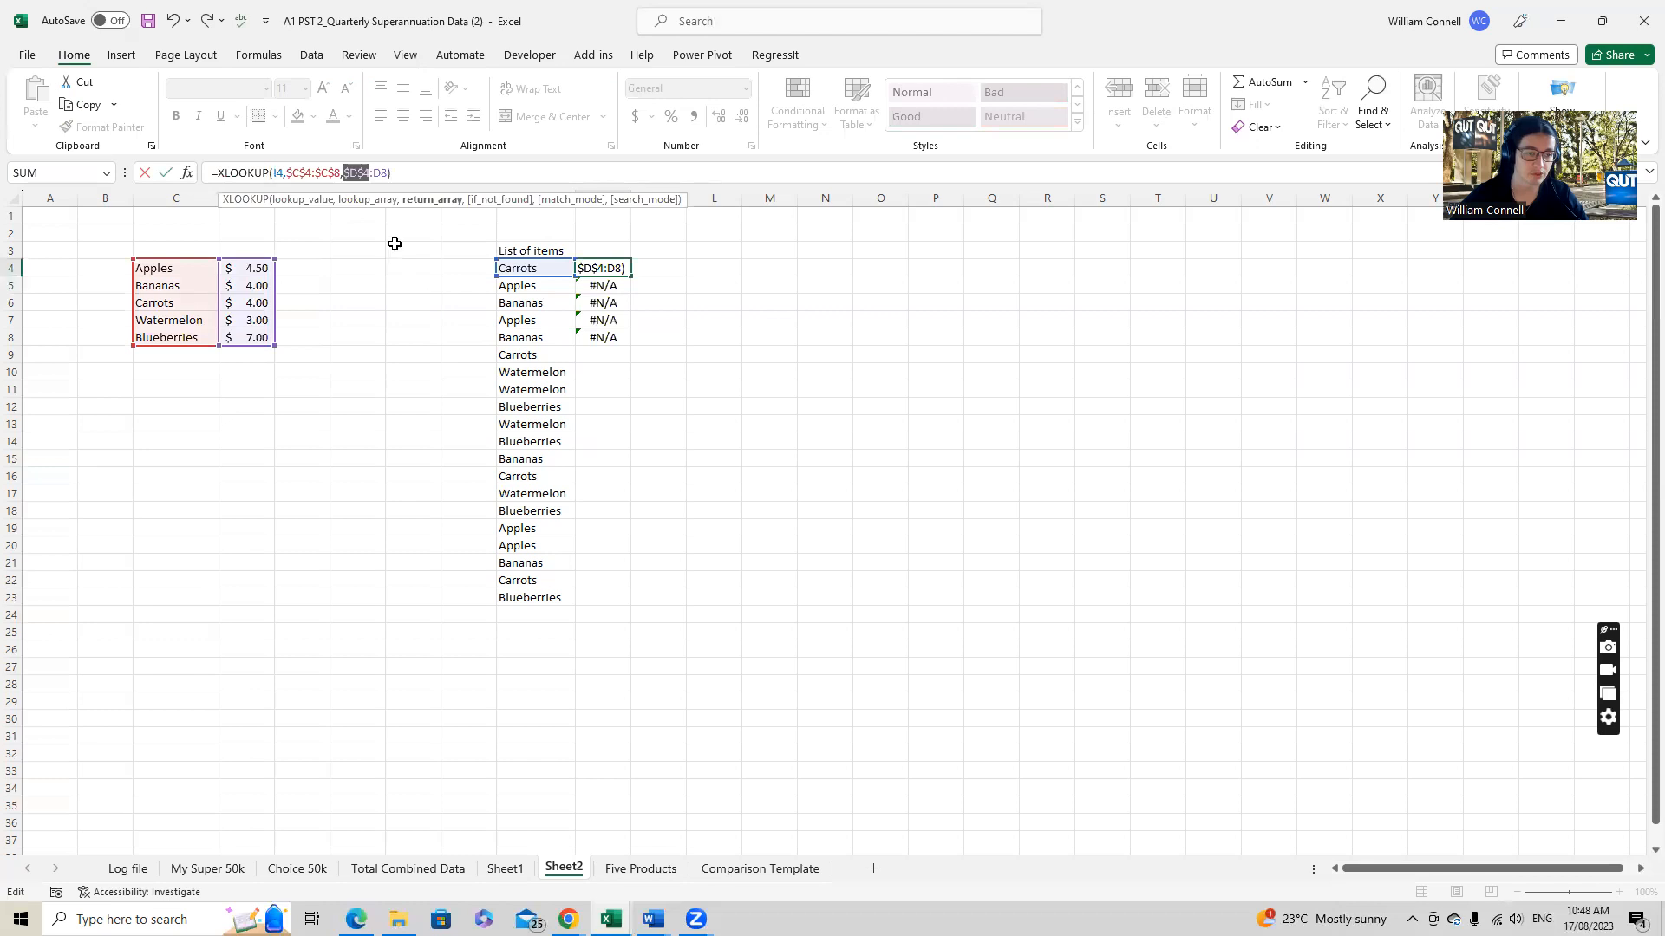
{"action": "key", "text": "Right"}
{"action": "key", "text": "Right"}
{"action": "key", "text": "F4"}
{"action": "key", "text": "Right"}
{"action": "key", "text": "Right"}
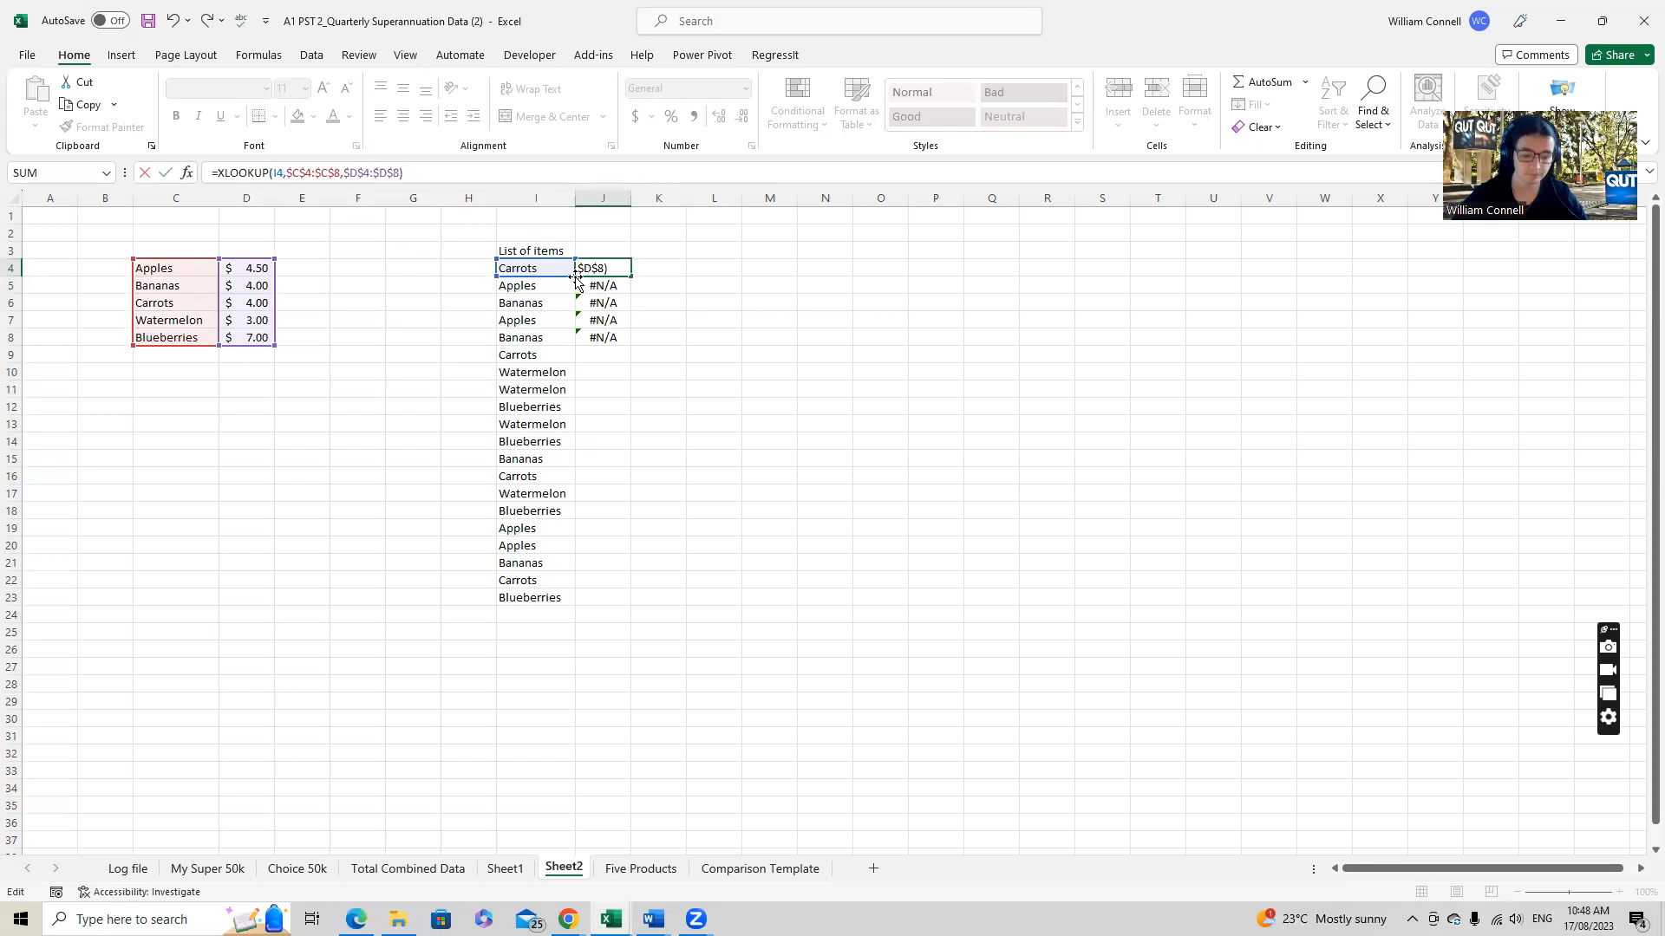
{"action": "key", "text": "Return"}
Step: Fill the J4 formula down to J8 and check the references in the J8 copy
{"action": "left_click", "coordinate": [617, 268]}
{"action": "left_click_drag", "start_coordinate": [630, 276], "coordinate": [631, 343]}
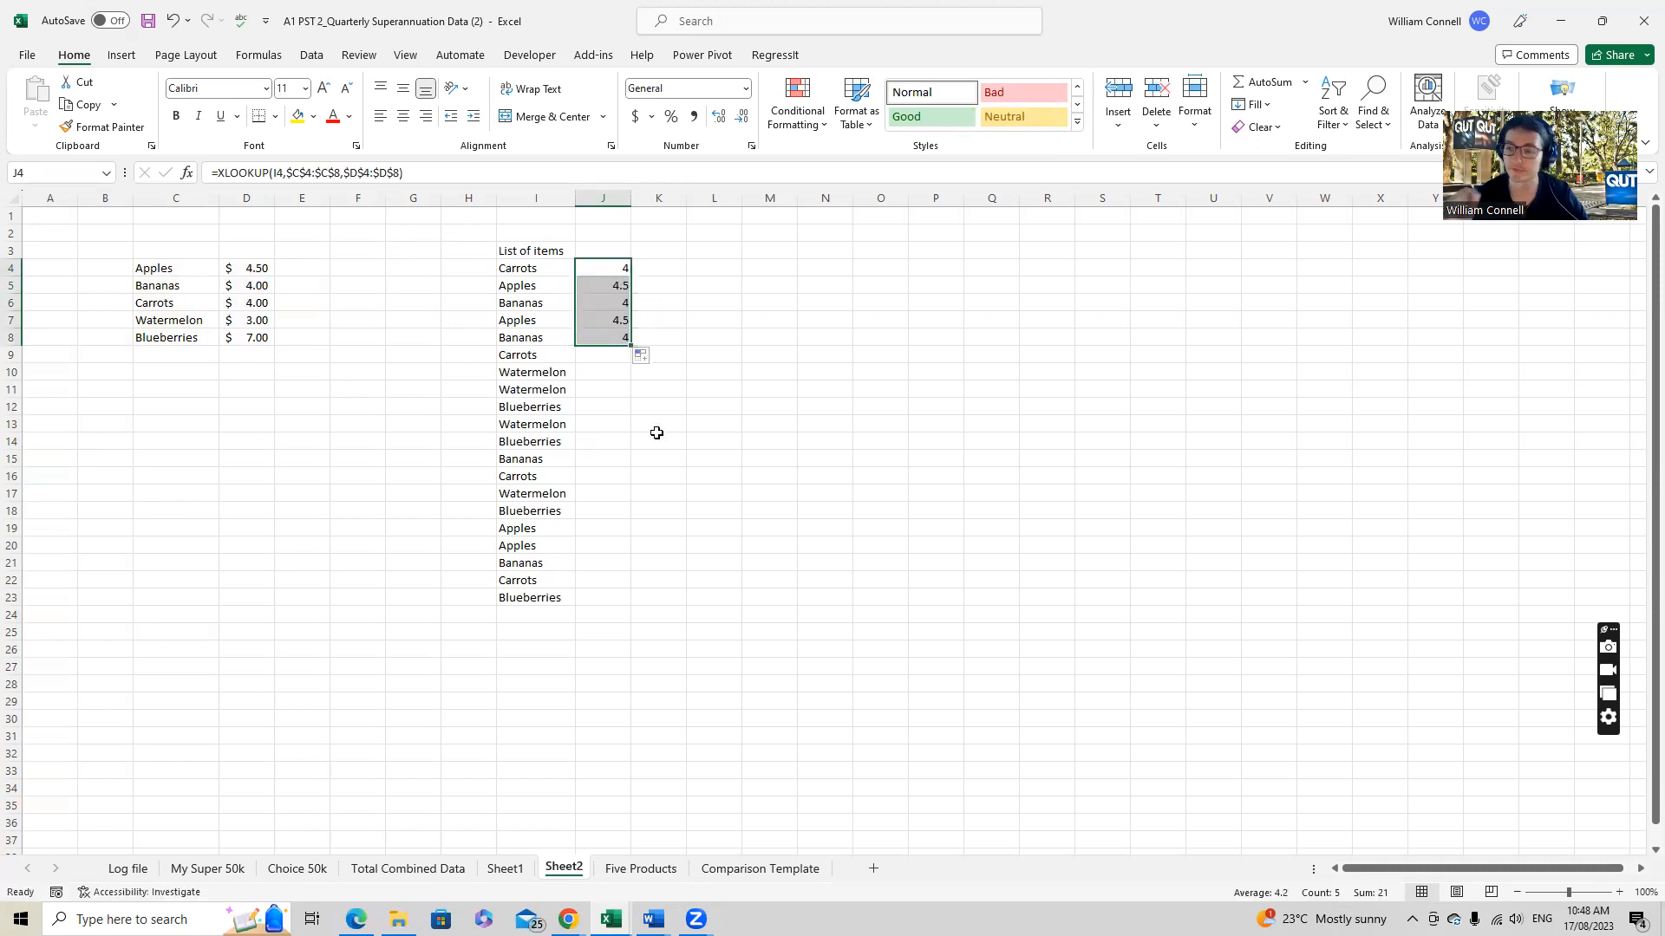
{"action": "left_click", "coordinate": [605, 339]}
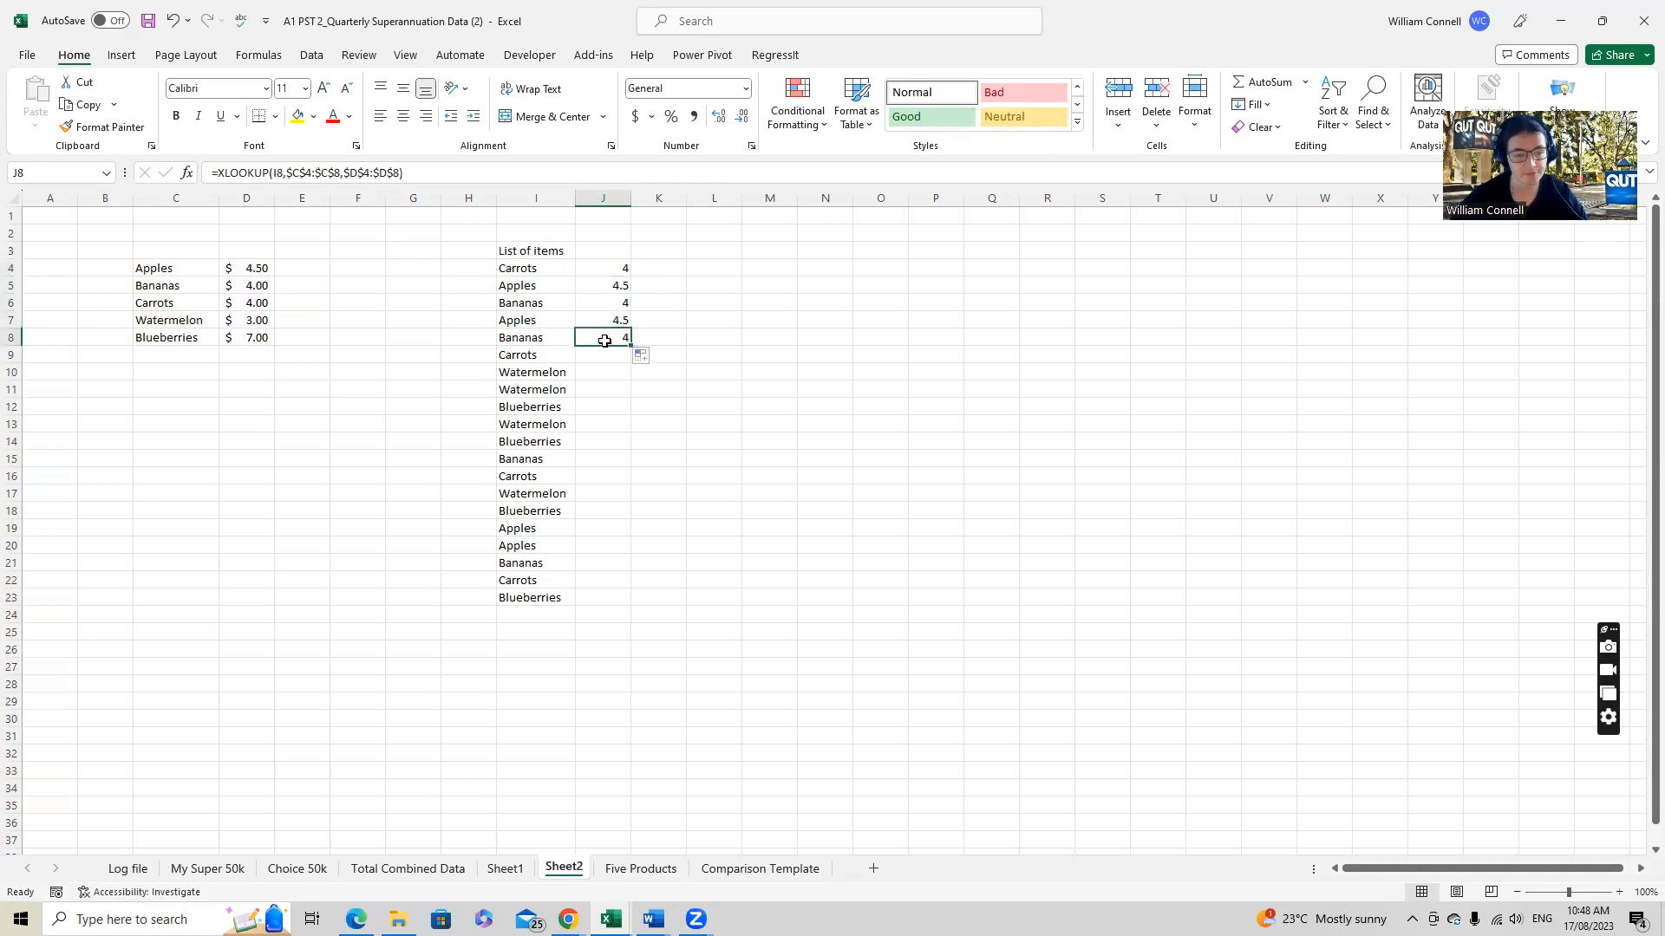
{"action": "left_click", "coordinate": [415, 173]}
{"action": "left_click", "coordinate": [704, 405]}
Step: Extend the XLOOKUP formula from J8 down to J23, the last item in the list
{"action": "left_click", "coordinate": [626, 342]}
{"action": "left_click_drag", "start_coordinate": [631, 348], "coordinate": [632, 600]}
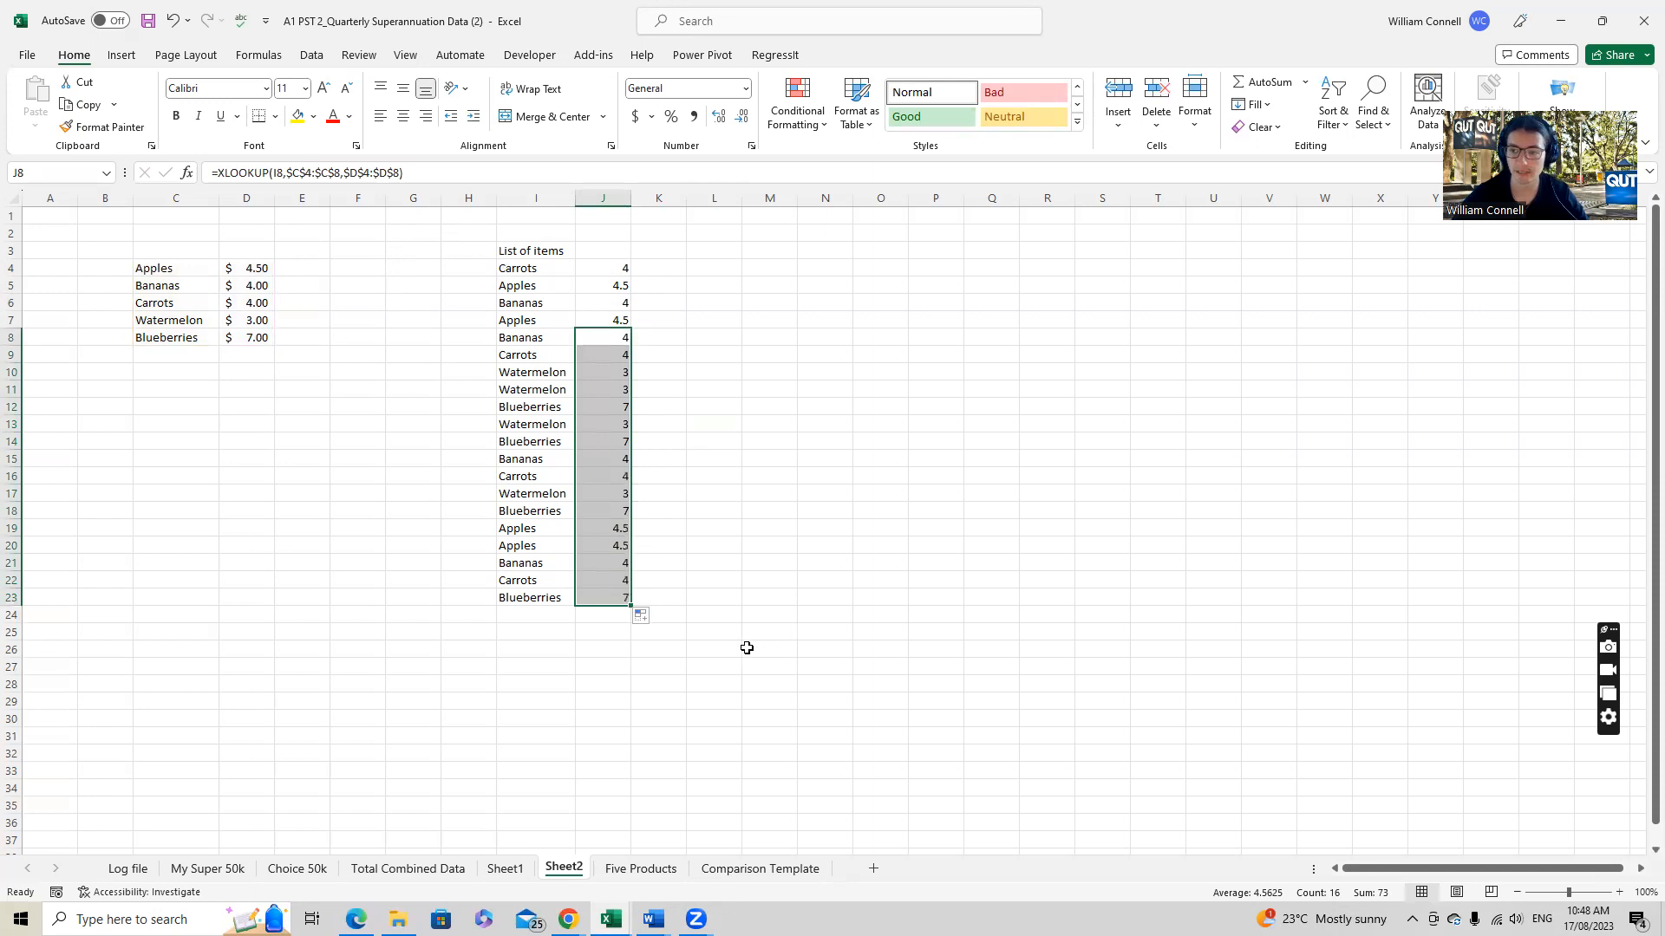
{"action": "left_click", "coordinate": [721, 473]}
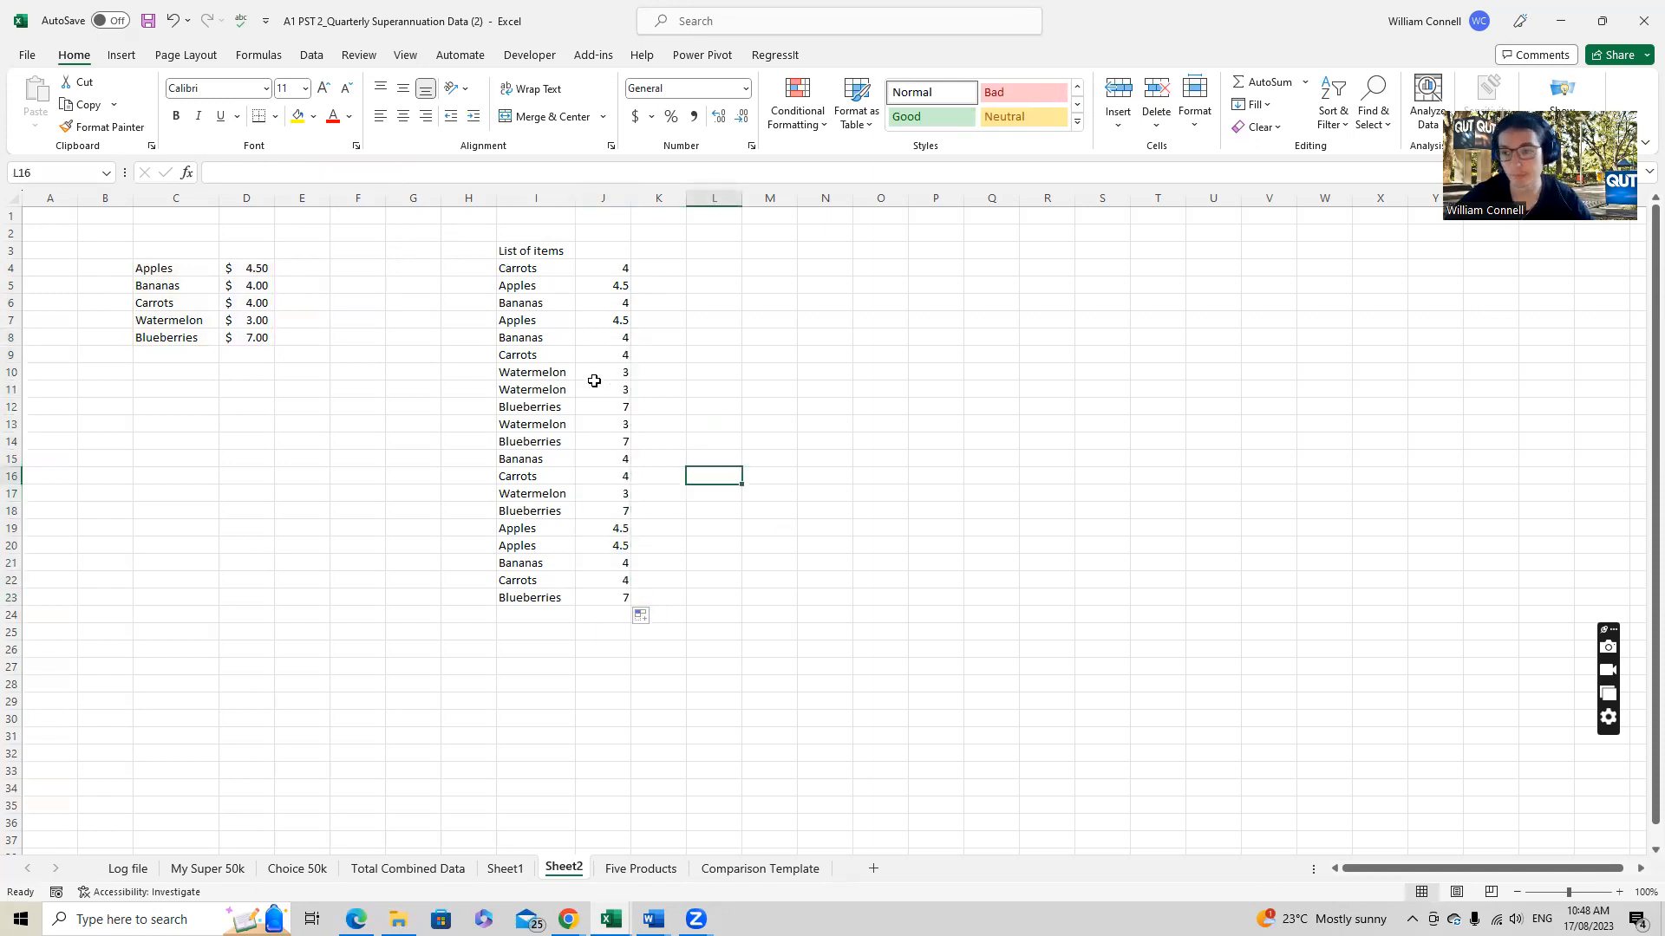